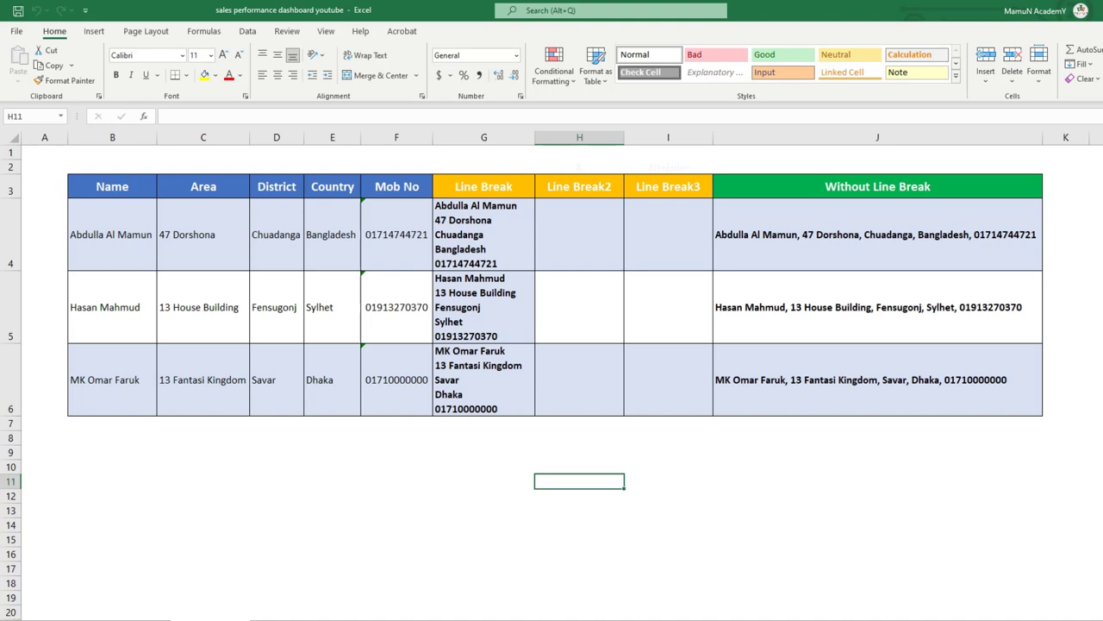
# Review the contact source data and the finished Line Break columns and headers
pyautogui.moveTo(143, 253); pyautogui.dragTo(398, 379)
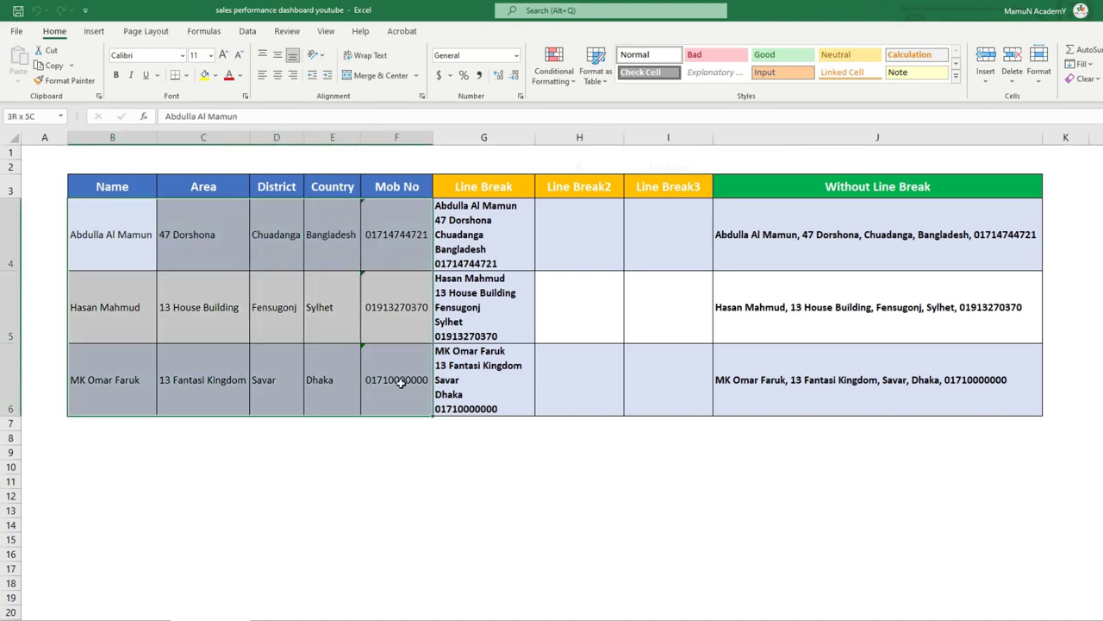
pyautogui.click(508, 466)
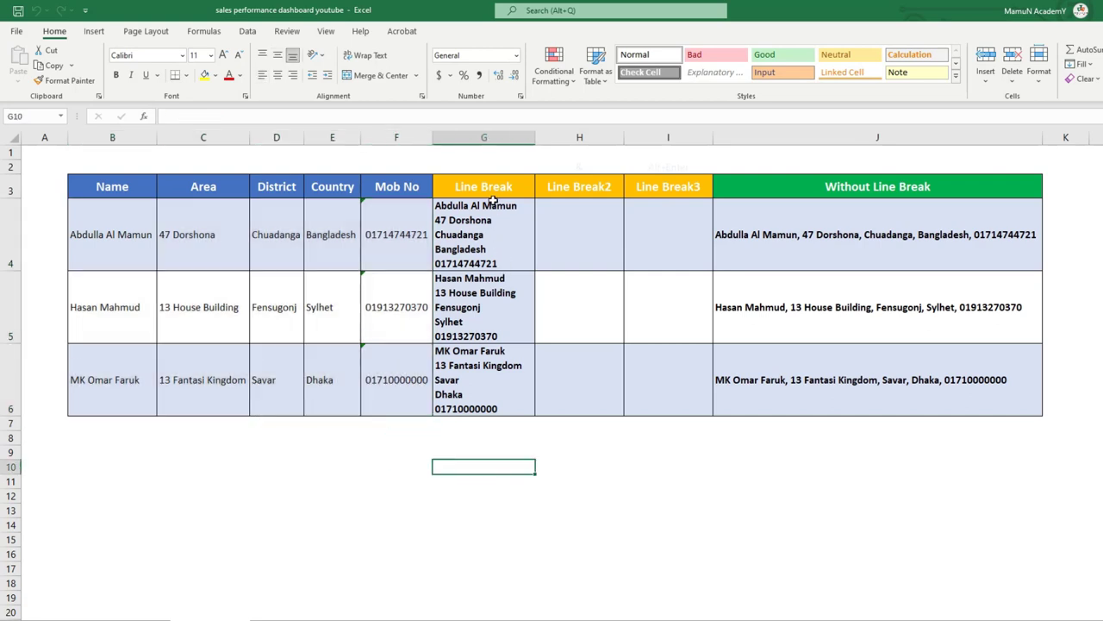
pyautogui.moveTo(483, 186); pyautogui.dragTo(470, 405)
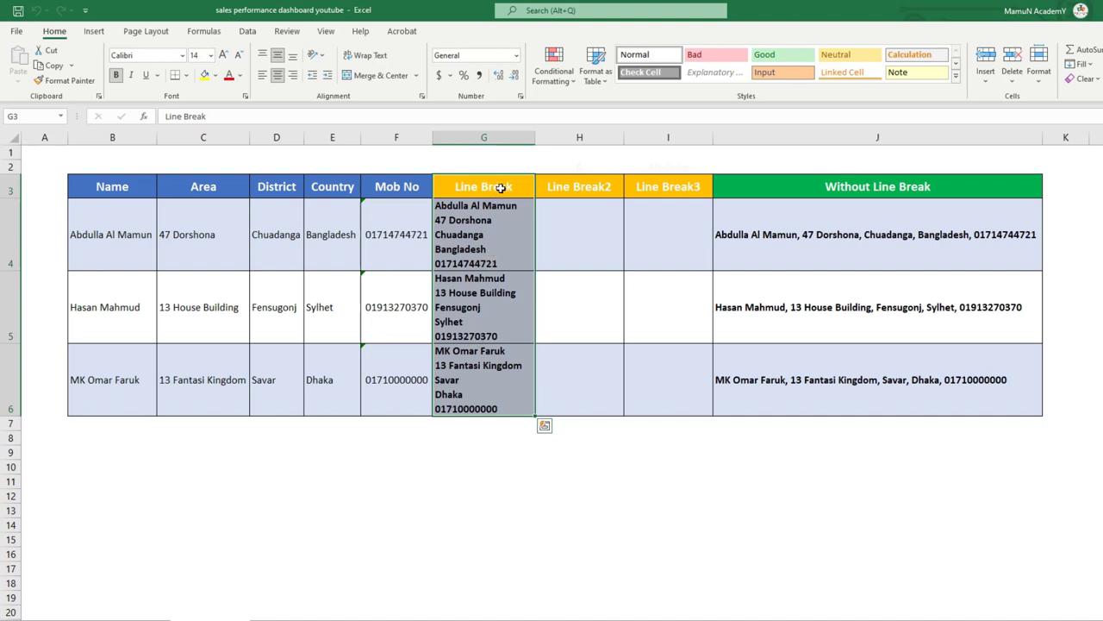
pyautogui.moveTo(500, 188); pyautogui.dragTo(655, 184)
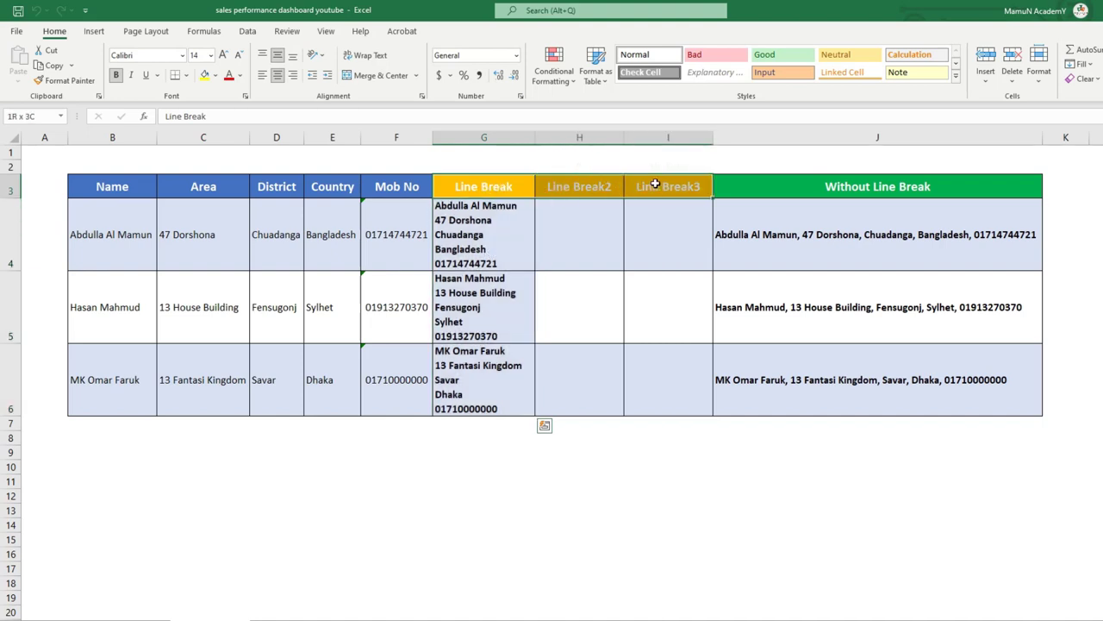
pyautogui.moveTo(101, 248); pyautogui.dragTo(431, 234)
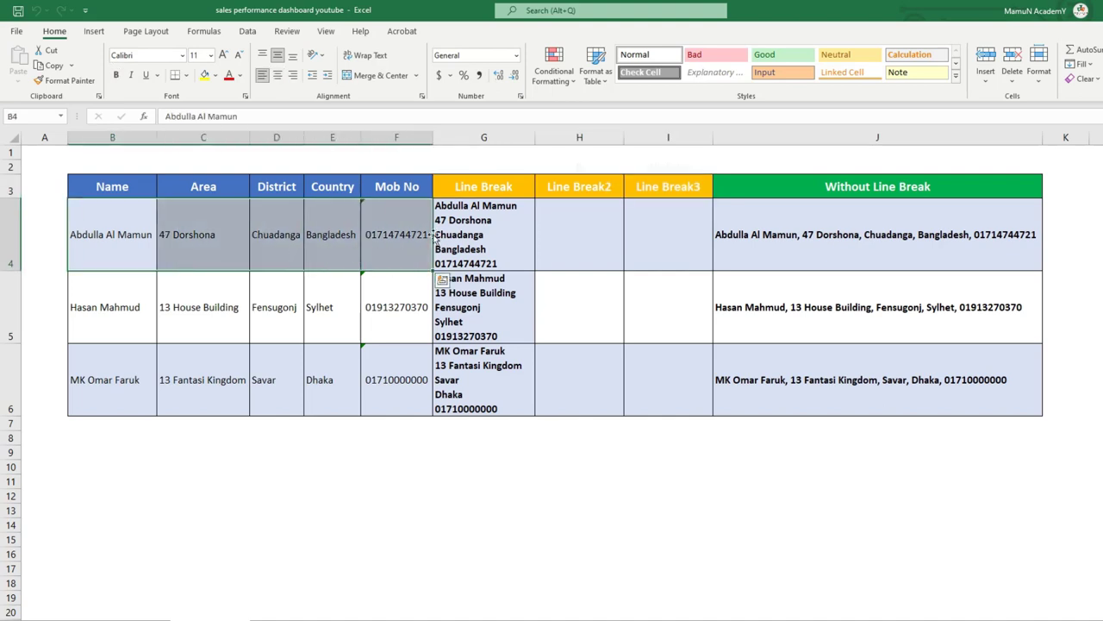
pyautogui.moveTo(509, 234); pyautogui.dragTo(507, 468)
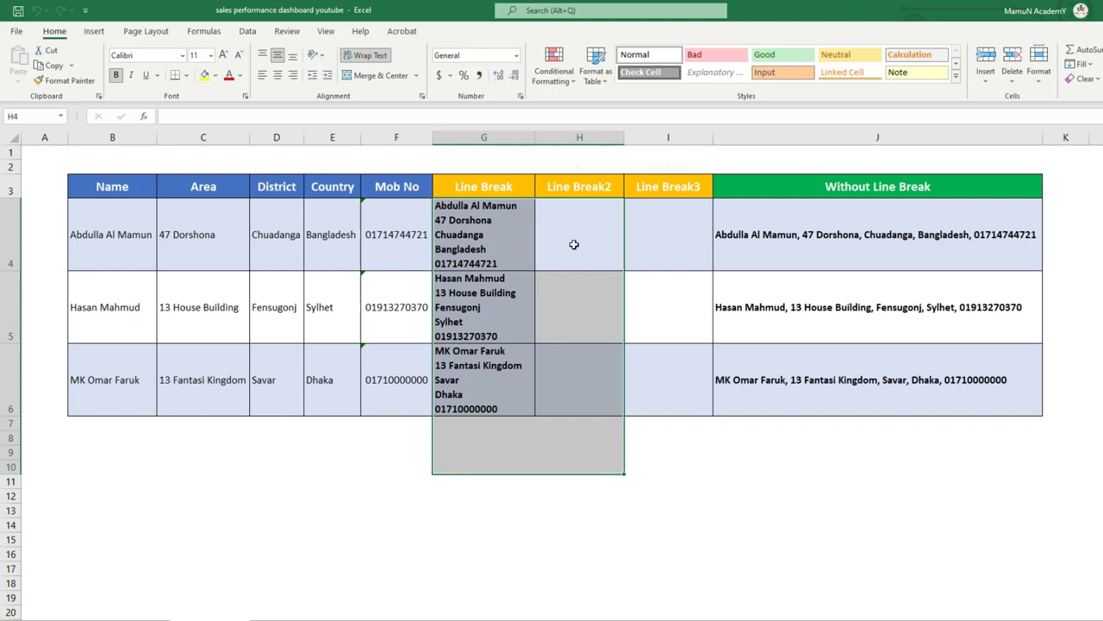
# After checking the Without Line Break column, delete the Line Break results in G4:I11
pyautogui.moveTo(1075, 230); pyautogui.dragTo(917, 527)
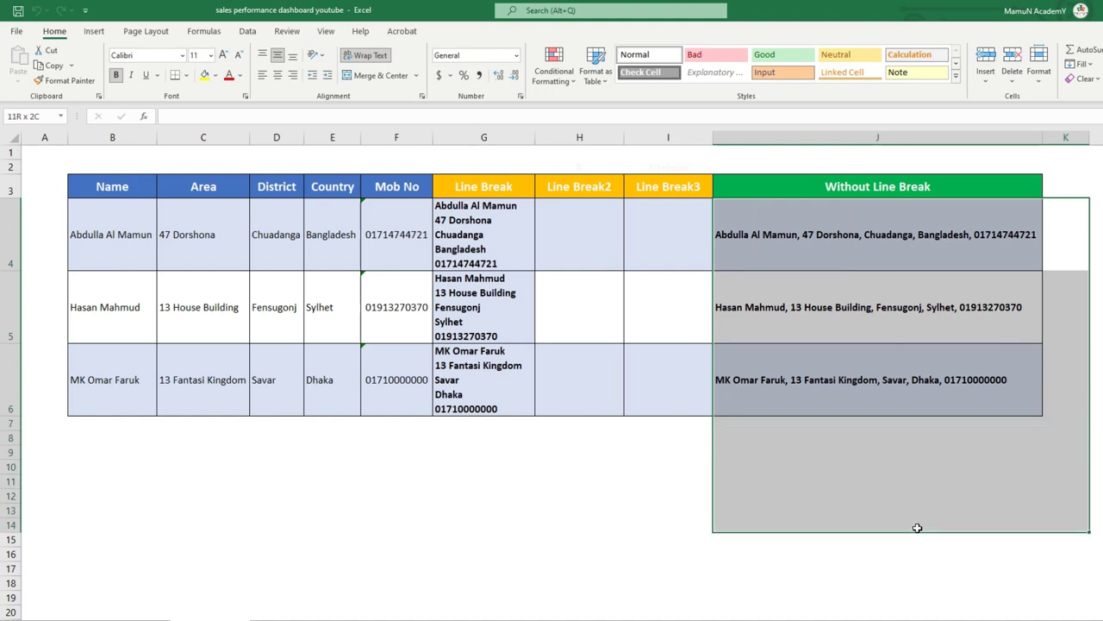
pyautogui.moveTo(917, 527); pyautogui.dragTo(917, 527)
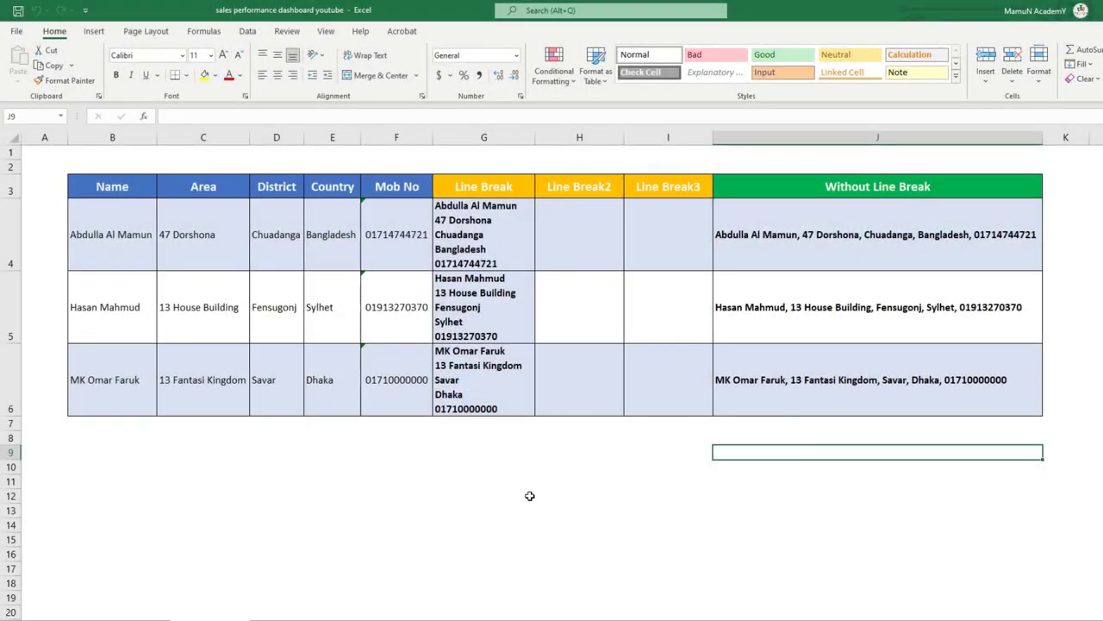
pyautogui.moveTo(476, 484); pyautogui.dragTo(630, 248)
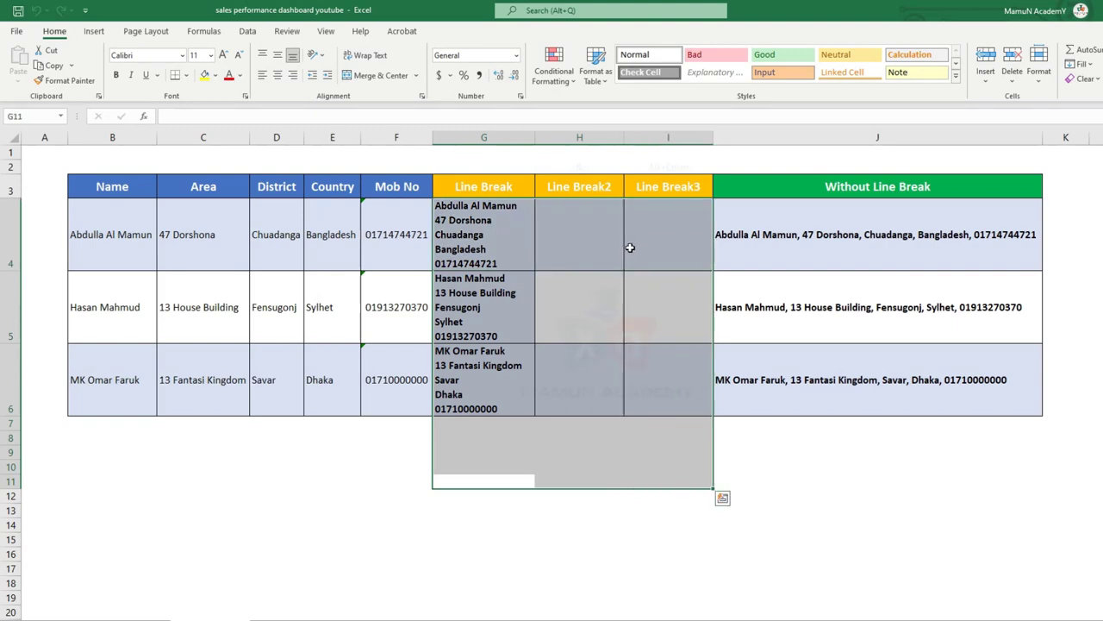
pyautogui.press('Delete')
# Enter =CHAR(10) in the cell above the Line Break header
pyautogui.click(466, 310)
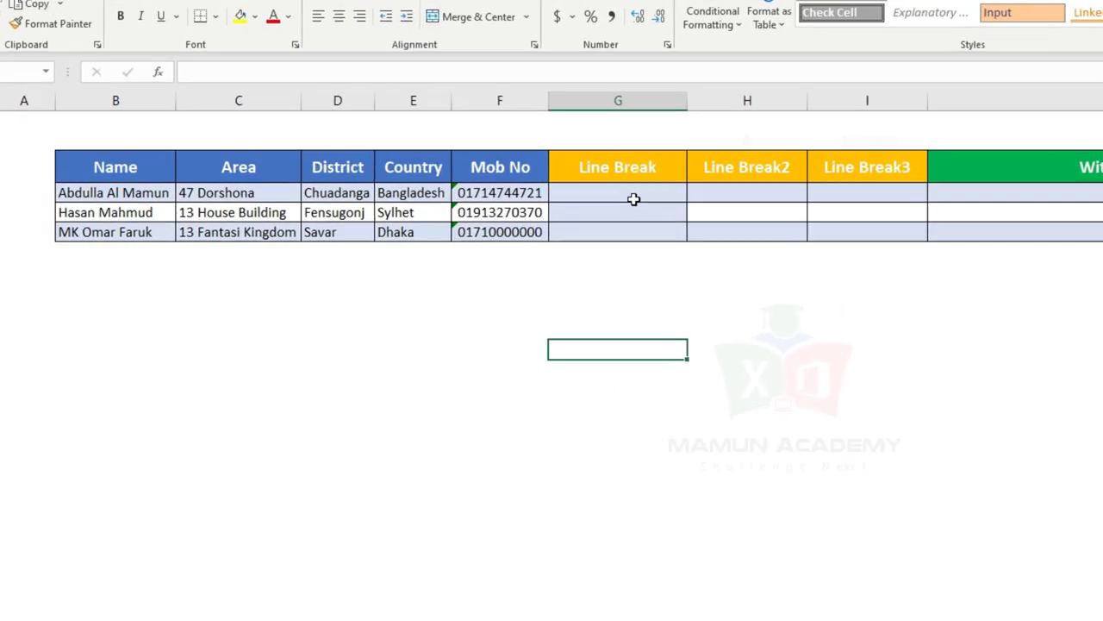
pyautogui.click(495, 207)
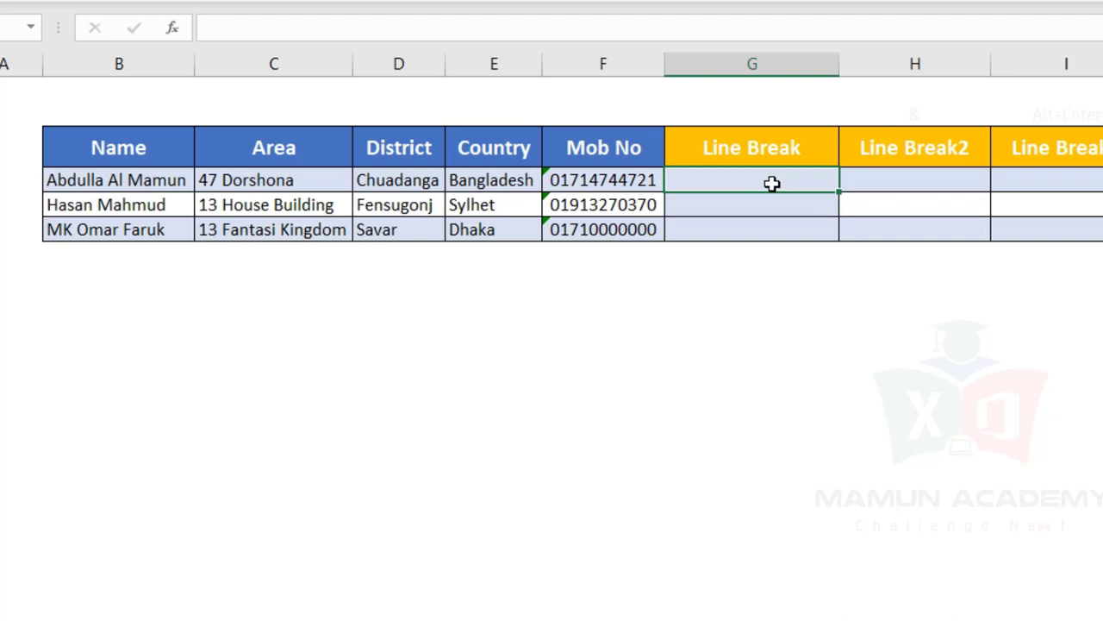
pyautogui.press('Up')
pyautogui.press('Up')
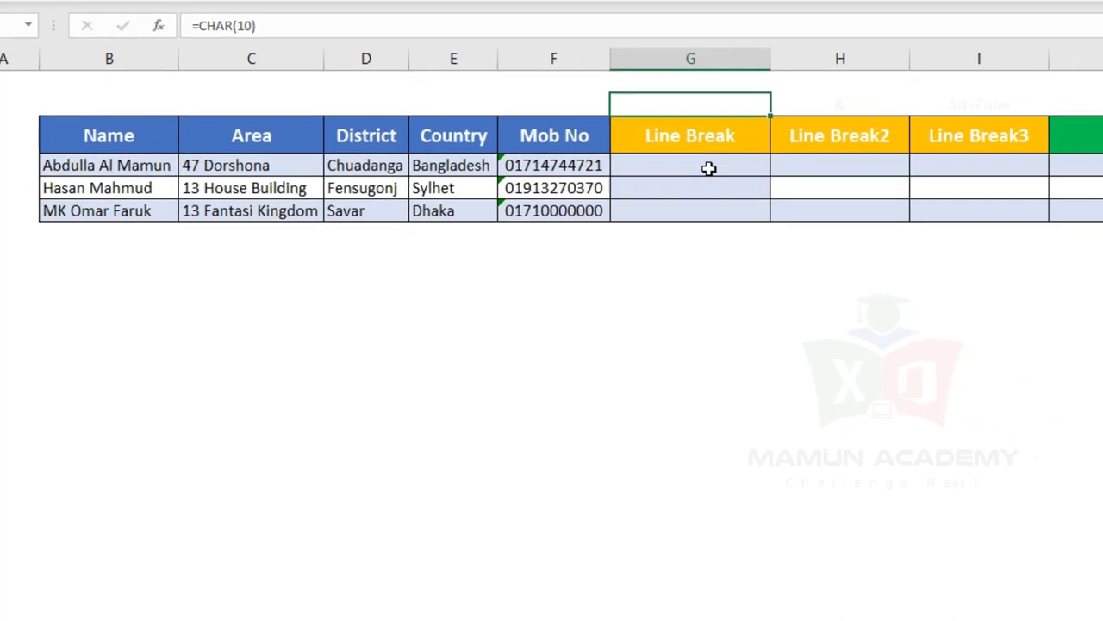
pyautogui.write('=c')
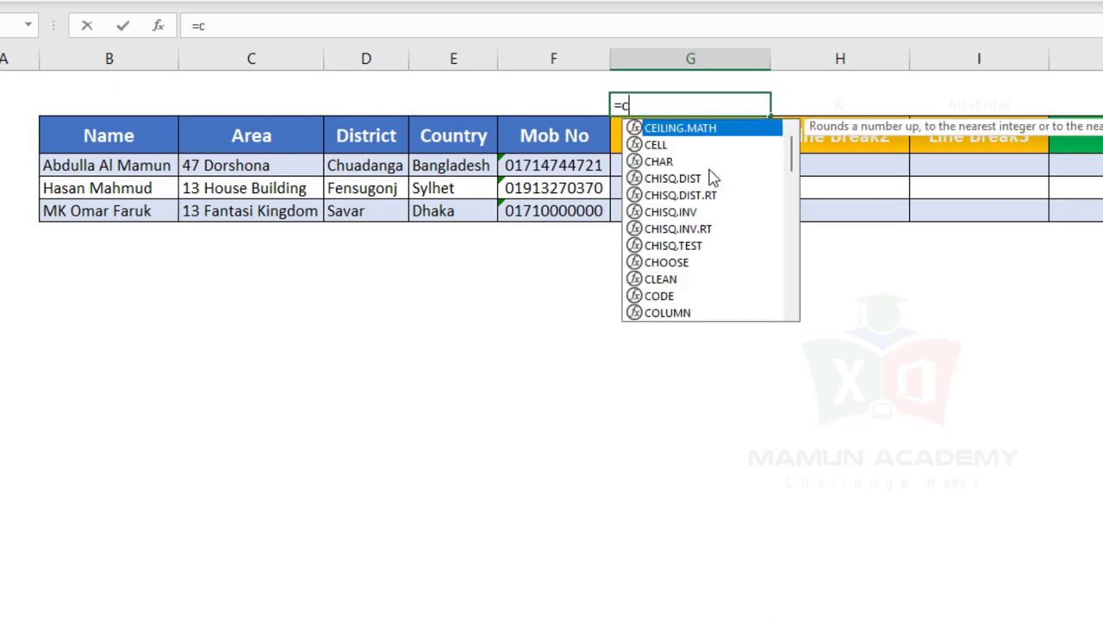
pyautogui.write('har')
pyautogui.press('Tab')
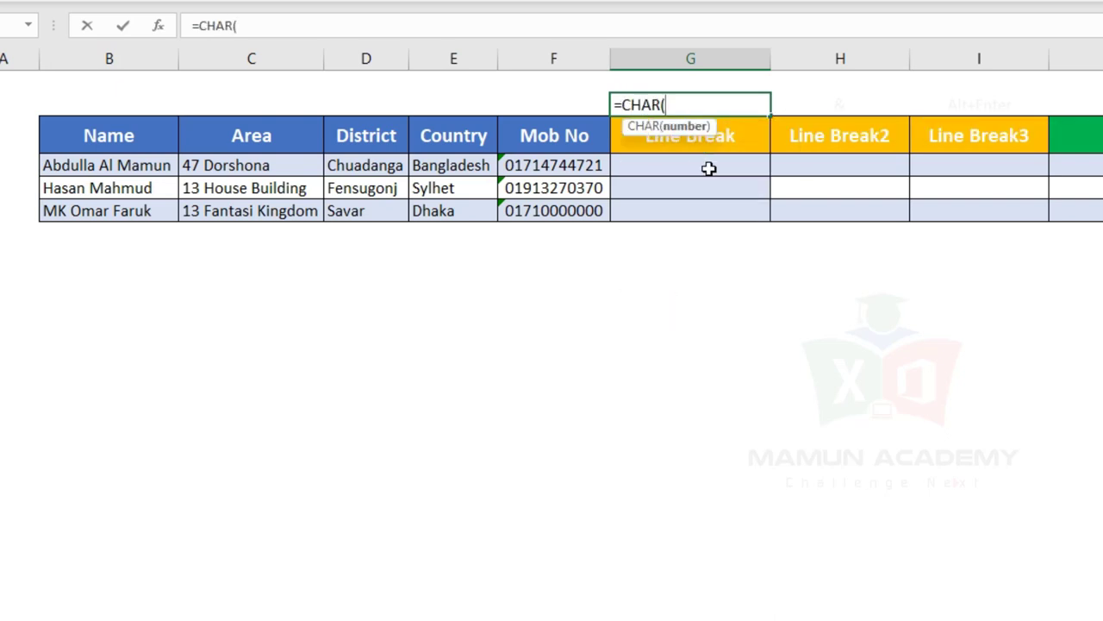
pyautogui.write('10)_')
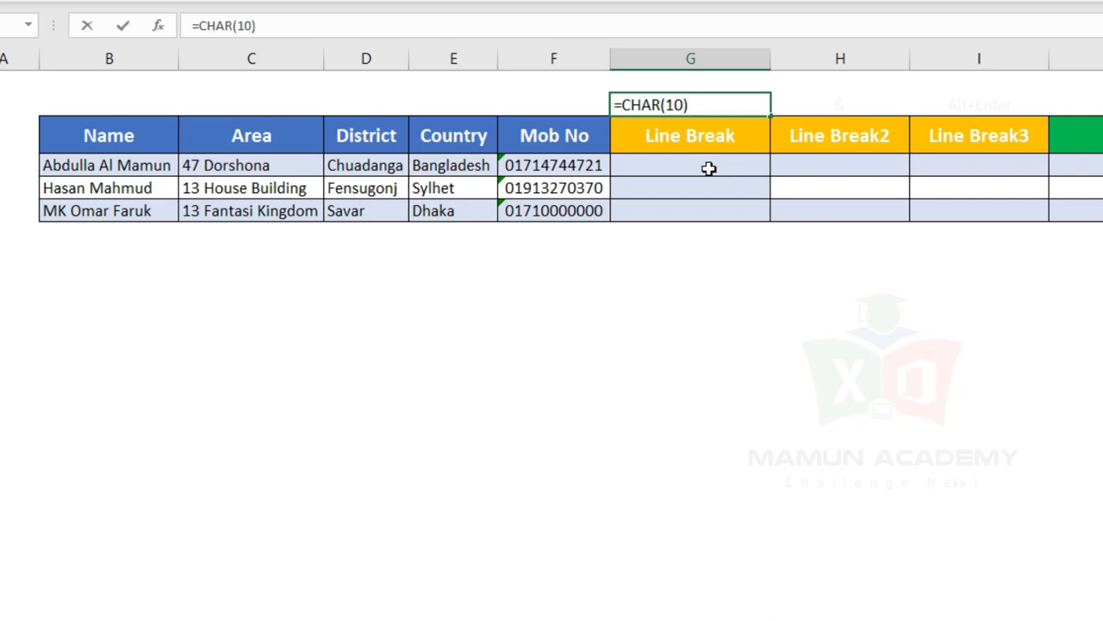
pyautogui.press('Return')
pyautogui.click(709, 168)
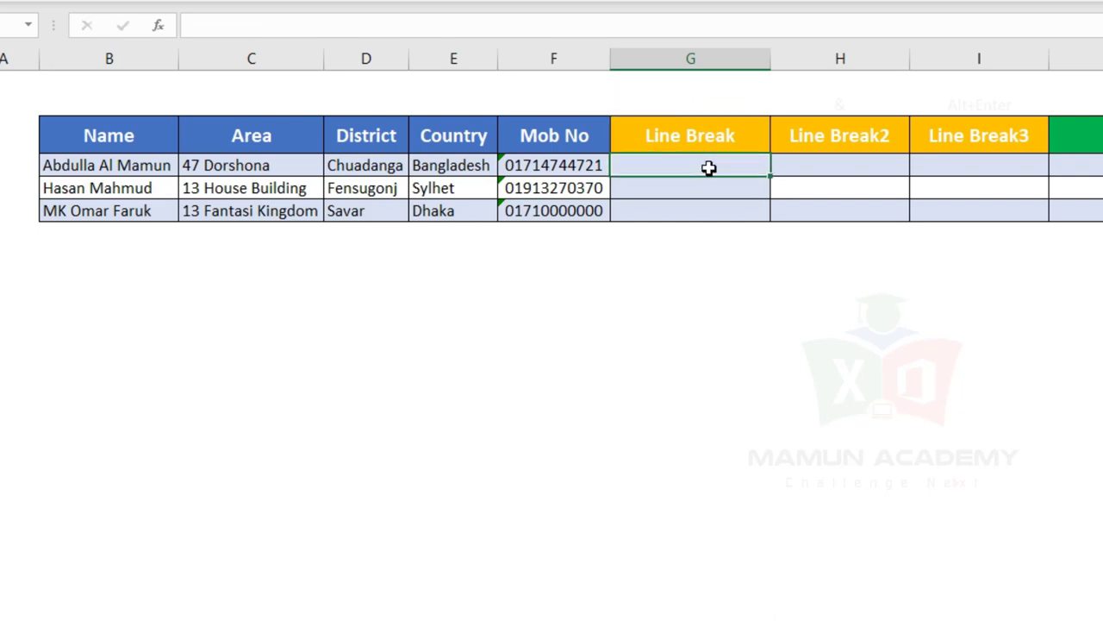
# Select the first-row Line Break cell G4 and begin typing =con for CONCAT
pyautogui.click(648, 190)
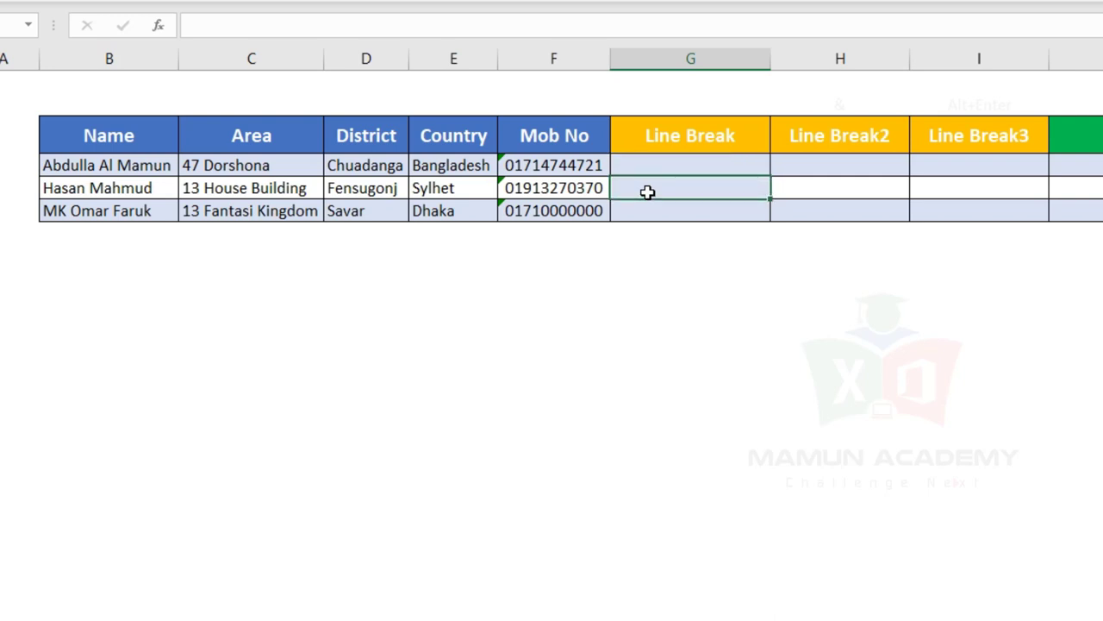
pyautogui.click(670, 168)
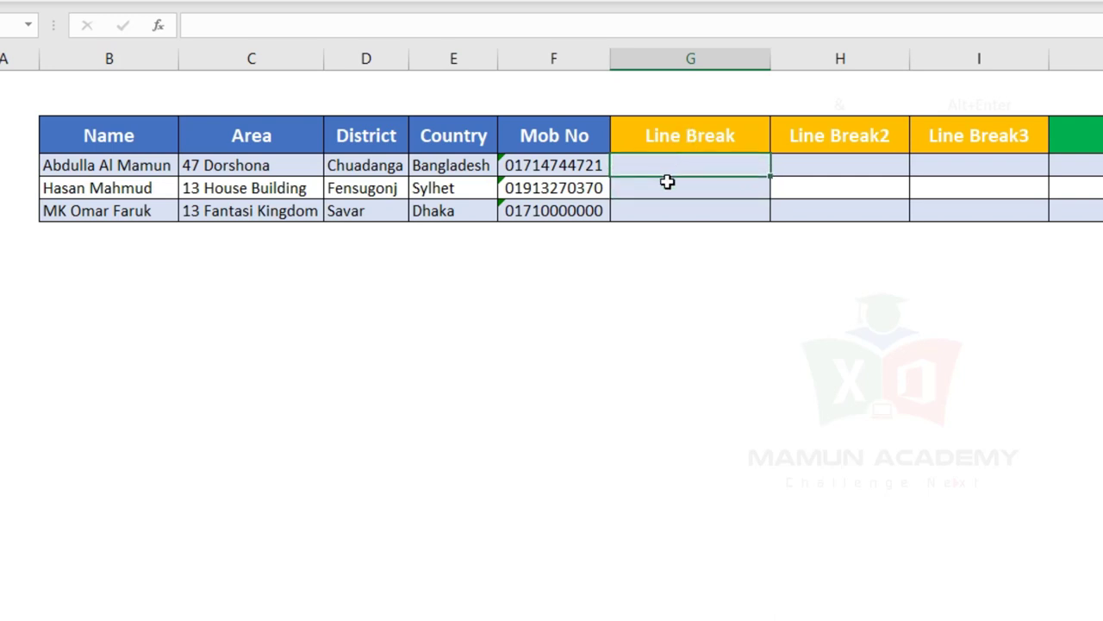
pyautogui.click(667, 182)
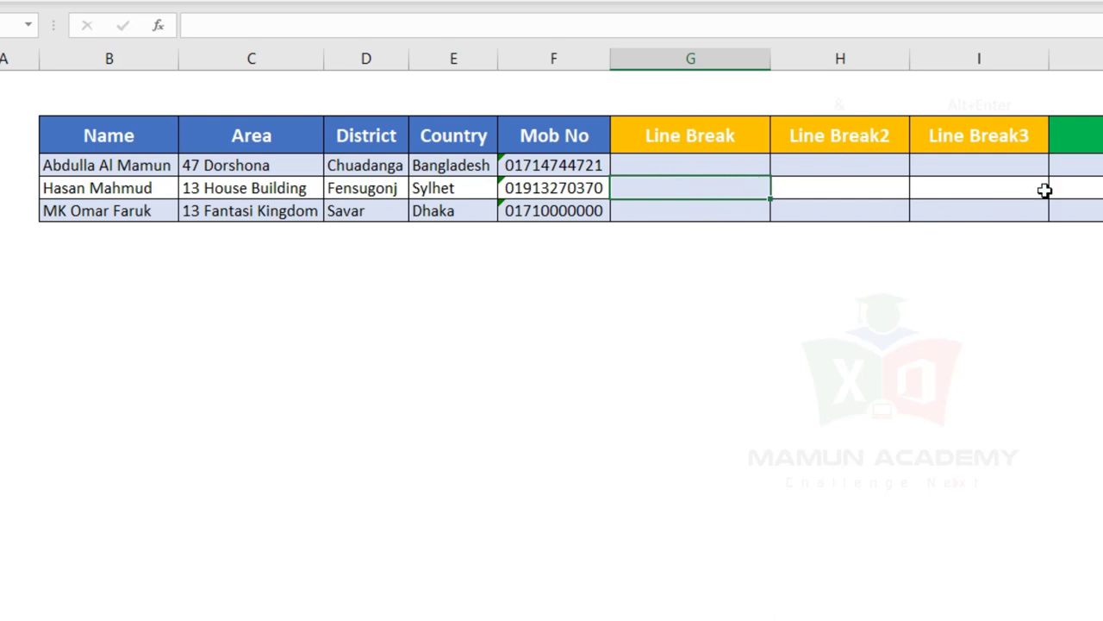
pyautogui.click(745, 167)
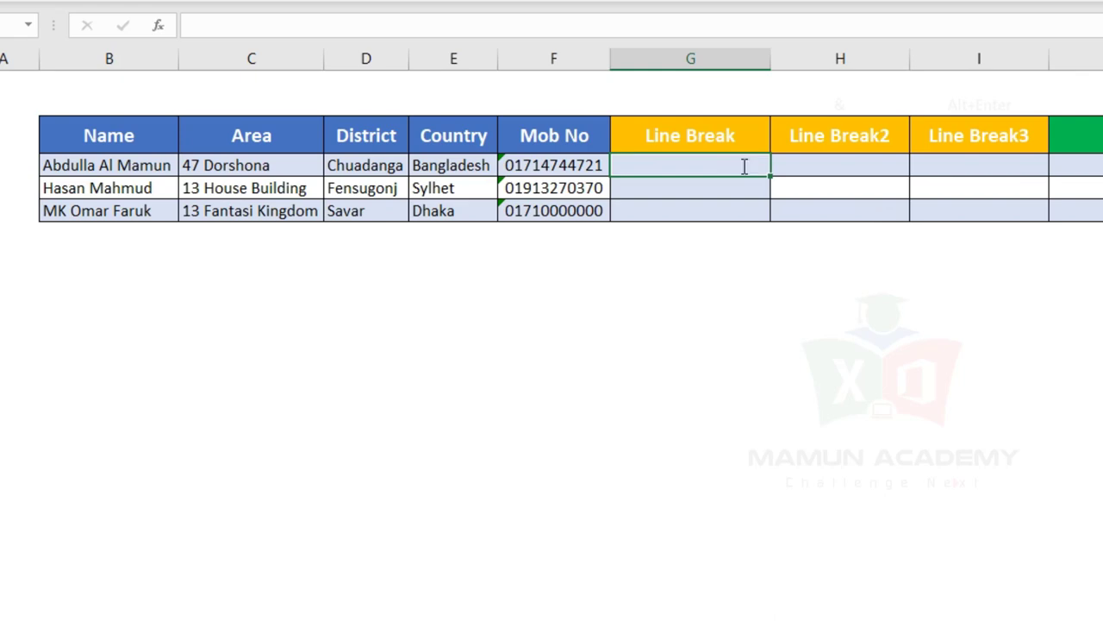
pyautogui.write('=')
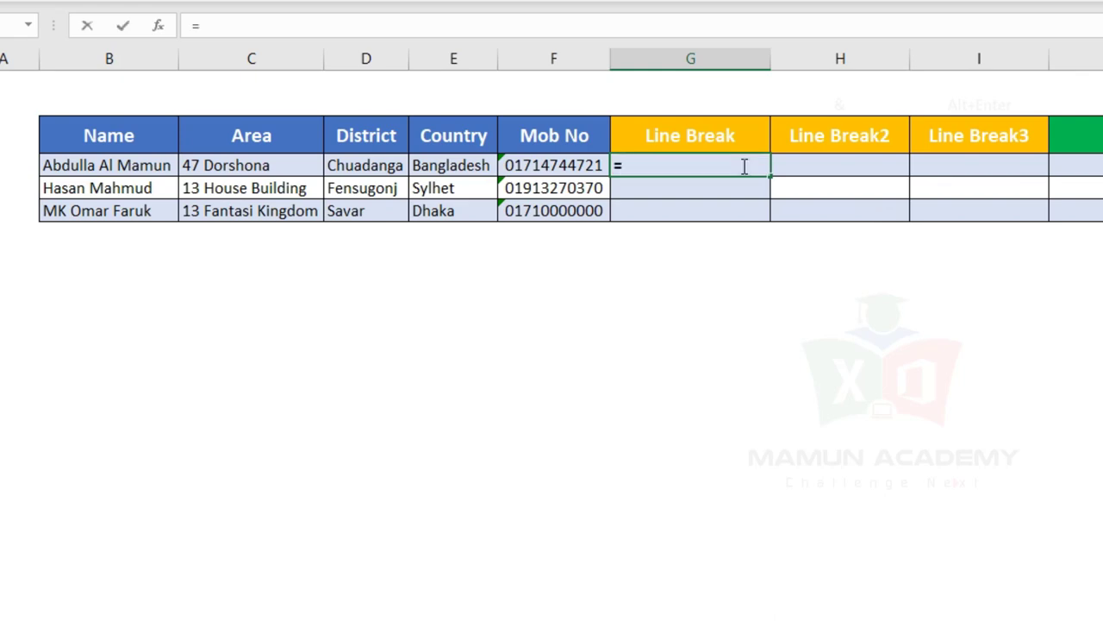
pyautogui.write('con')
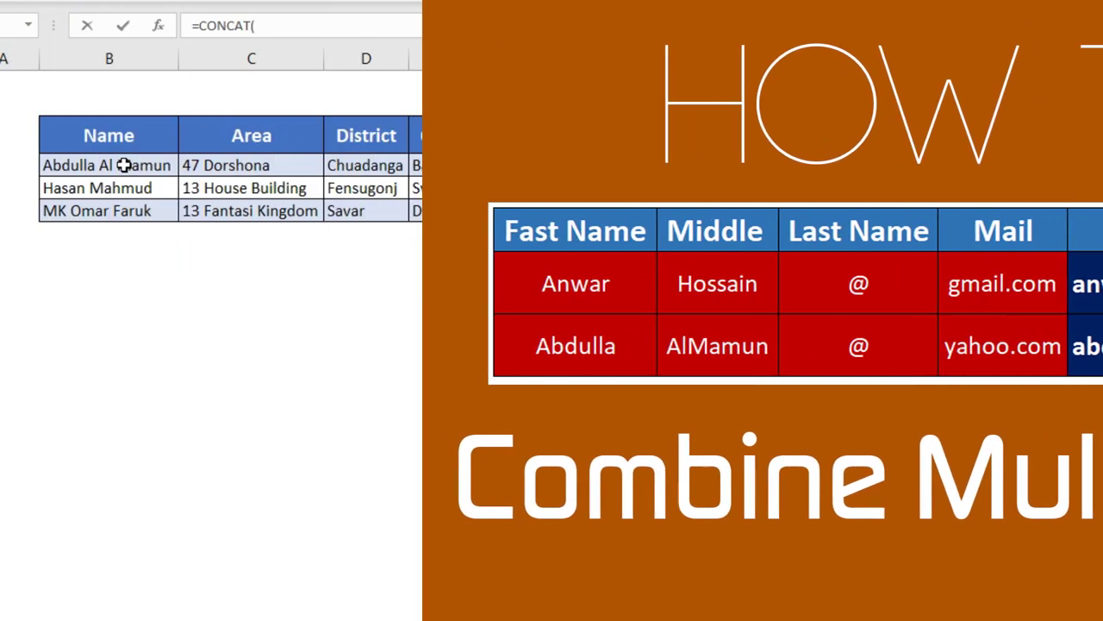
# Add B4, G2, C4, G2 as the first arguments of G4's CONCAT formula
pyautogui.click(124, 164)
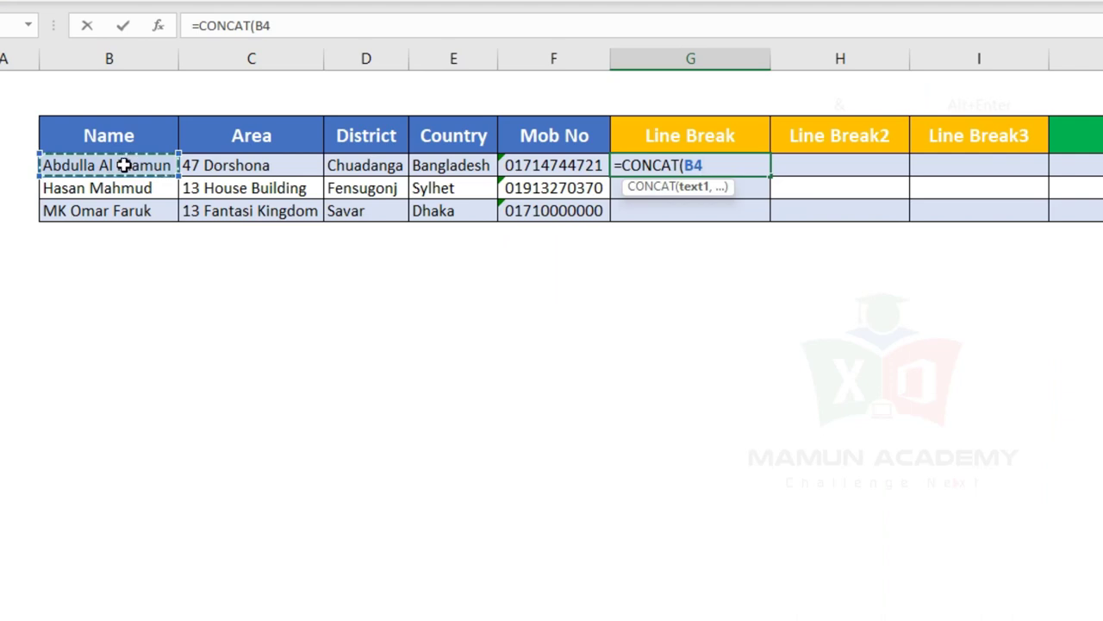
pyautogui.write(',')
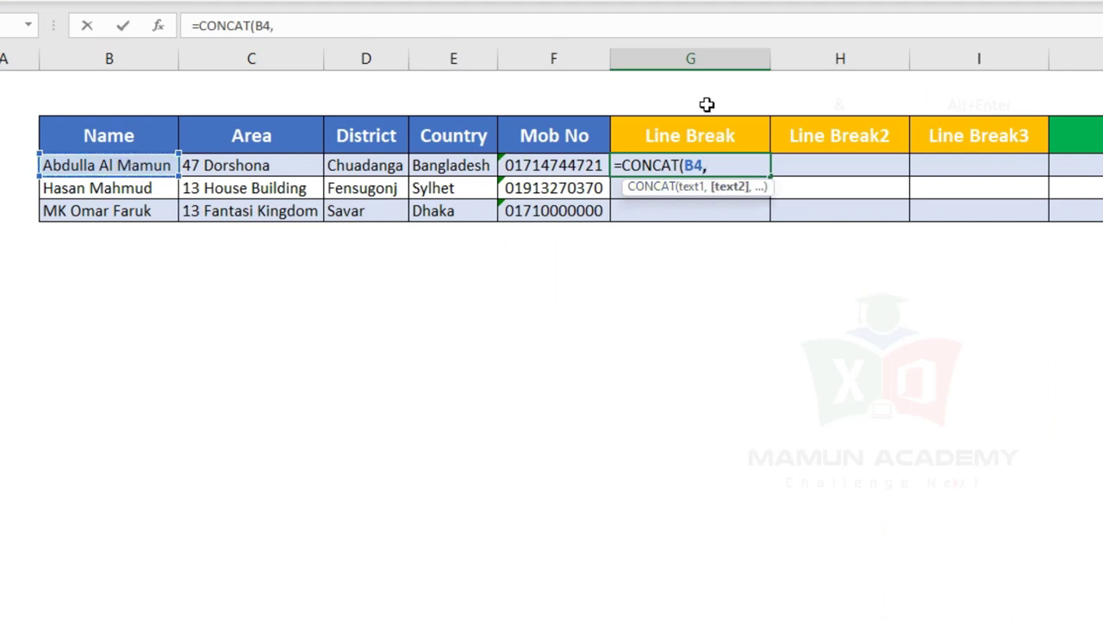
pyautogui.click(707, 104)
pyautogui.write(',')
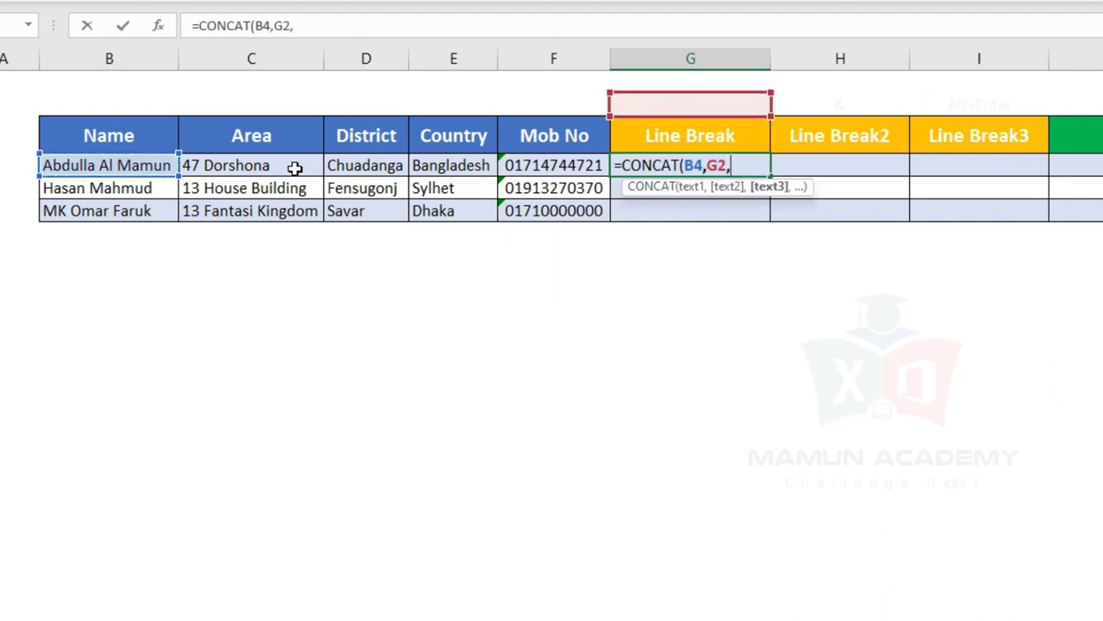
pyautogui.click(294, 167)
pyautogui.write(',')
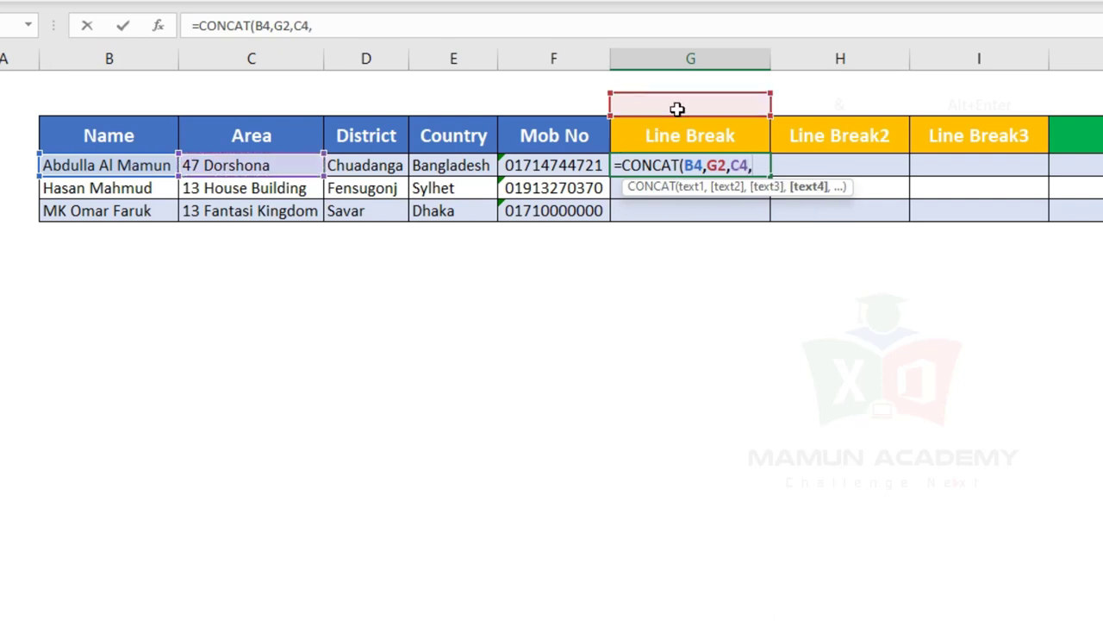
pyautogui.click(677, 108)
pyautogui.write(',')
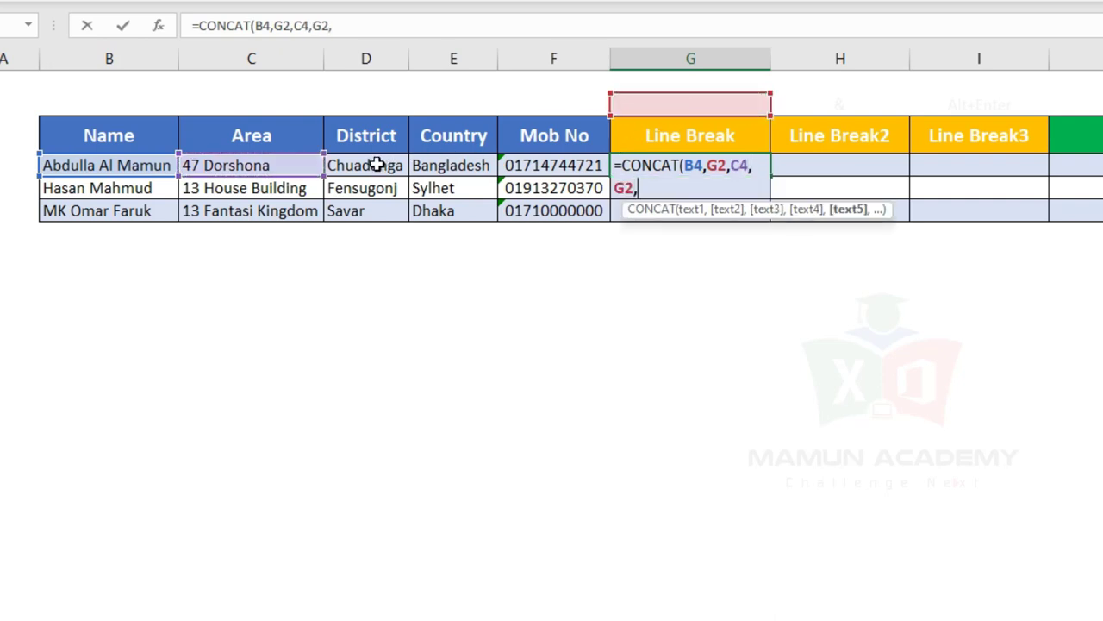
# Finish the formula with D4, G2, E4, G2, F4, G2 and confirm it
pyautogui.click(377, 165)
pyautogui.write(',')
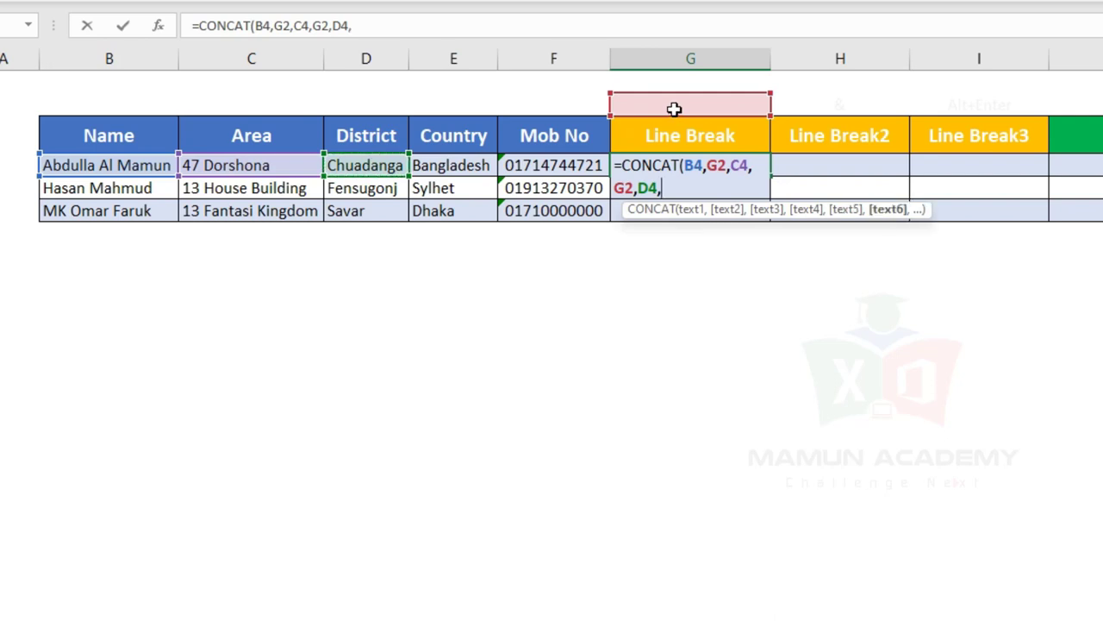
pyautogui.click(674, 109)
pyautogui.write(',')
pyautogui.click(485, 168)
pyautogui.write(',')
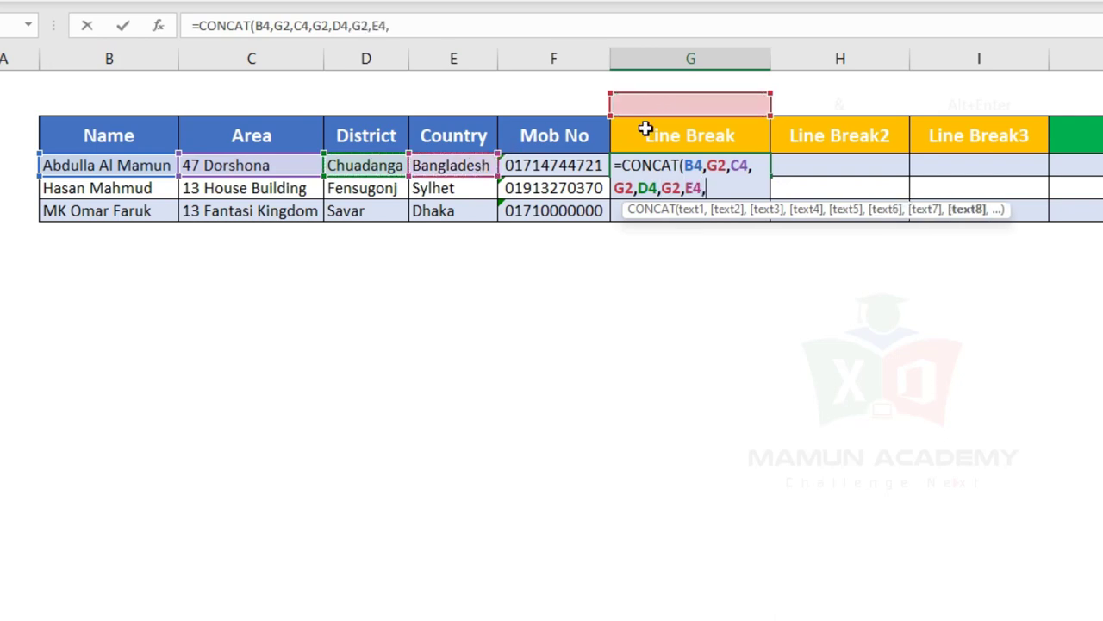
pyautogui.click(665, 106)
pyautogui.write(',')
pyautogui.click(556, 165)
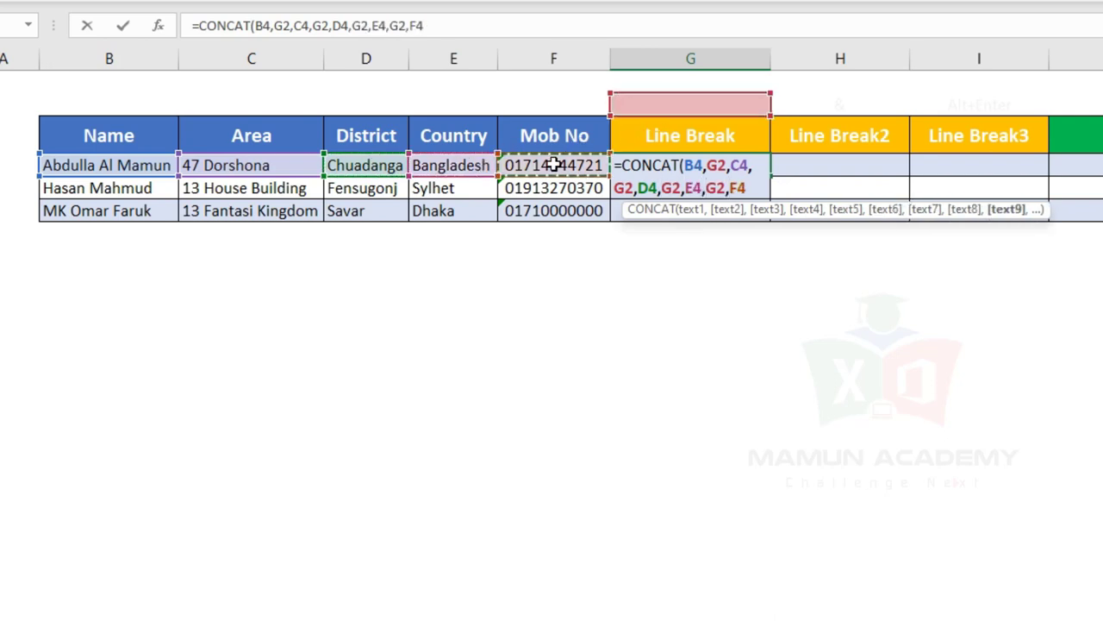
pyautogui.write(',')
pyautogui.click(630, 107)
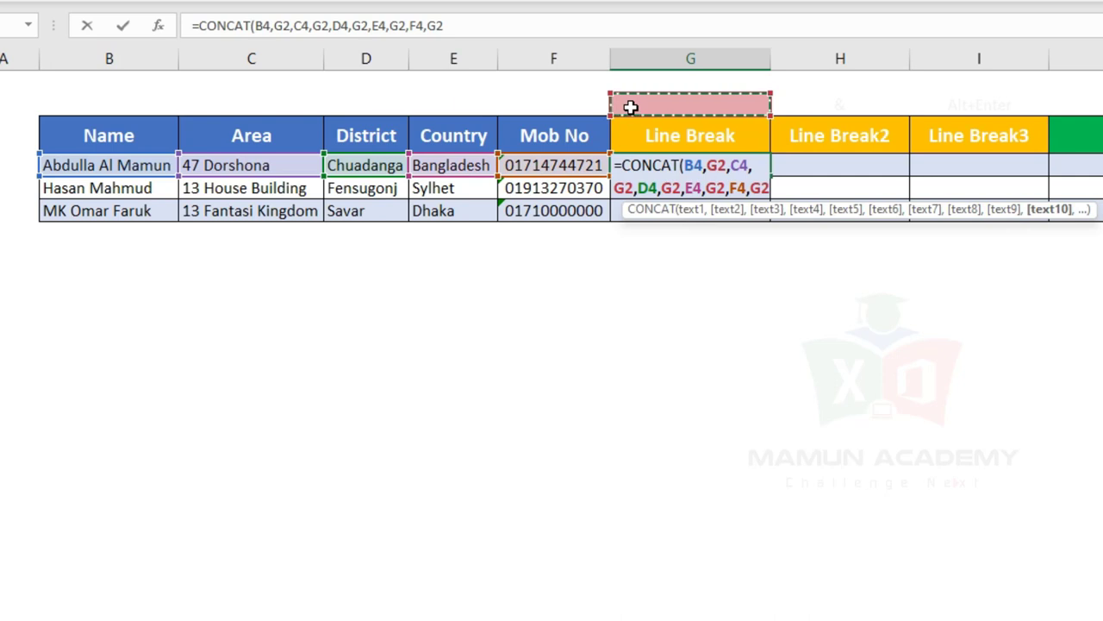
pyautogui.hotkey('ctrl', 'Return')
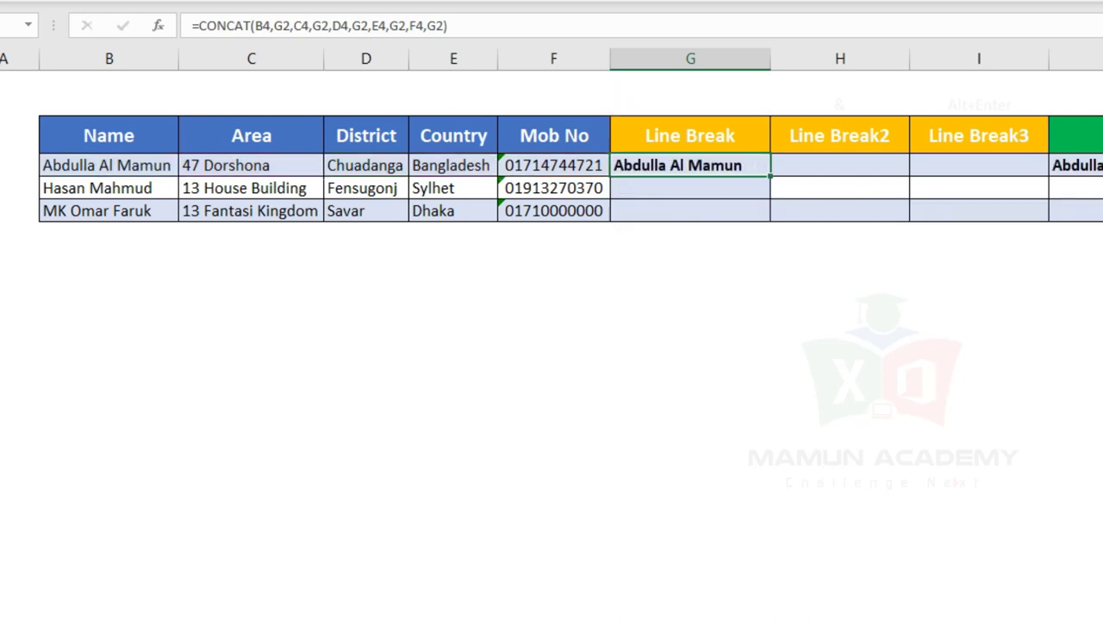
# Turn on Wrap Text for G4 so its combined details show on separate lines
pyautogui.hotkey('alt', 'h')
pyautogui.press('w')
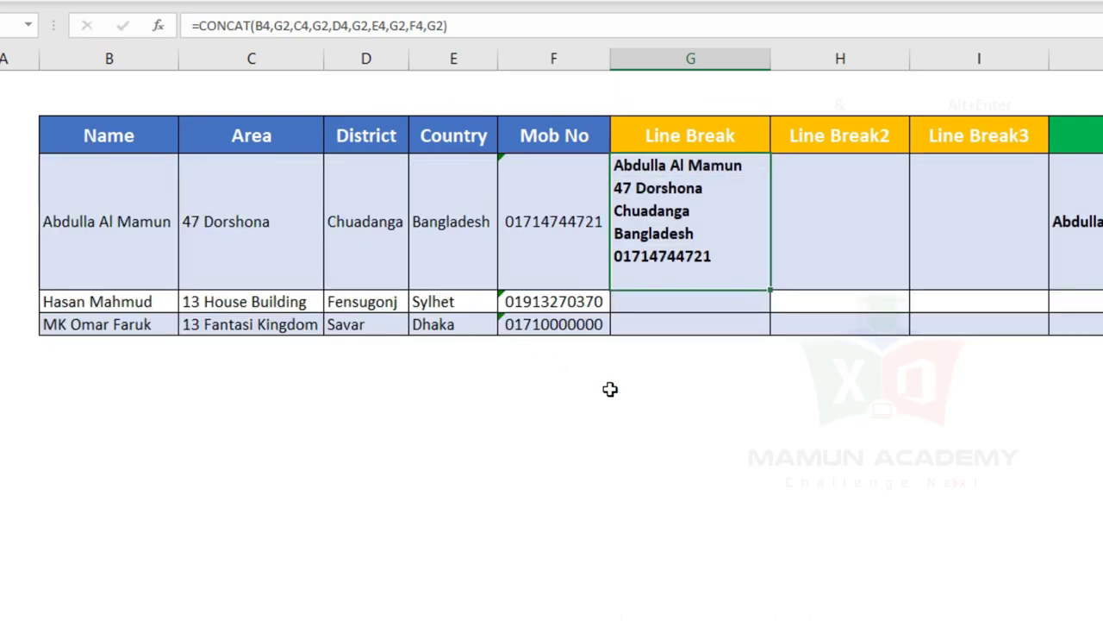
pyautogui.click(608, 389)
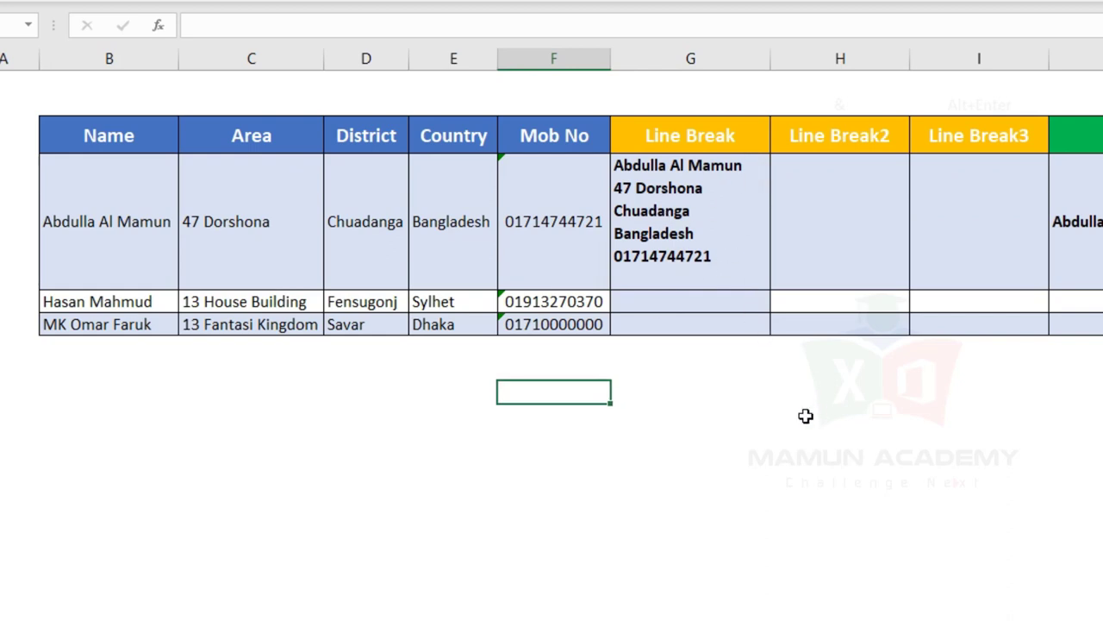
# Review the source data and G4's formula, then select G5 for the next formula
pyautogui.moveTo(121, 242)
pyautogui.mouseDown()
pyautogui.moveTo(604, 432)
pyautogui.moveTo(595, 520)
pyautogui.mouseUp()
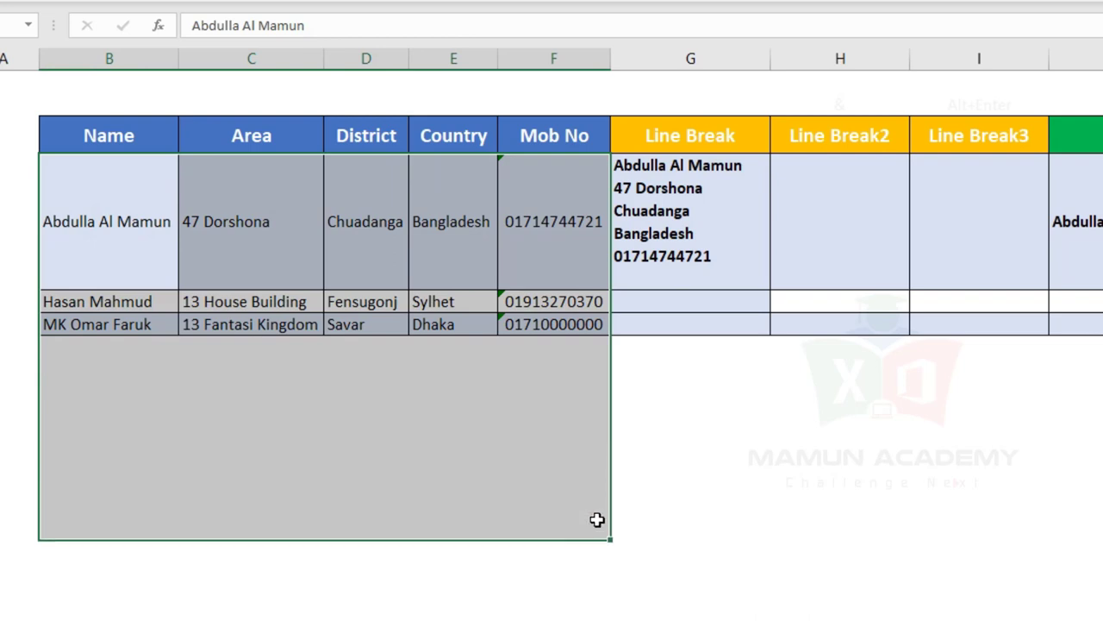
pyautogui.click(124, 218)
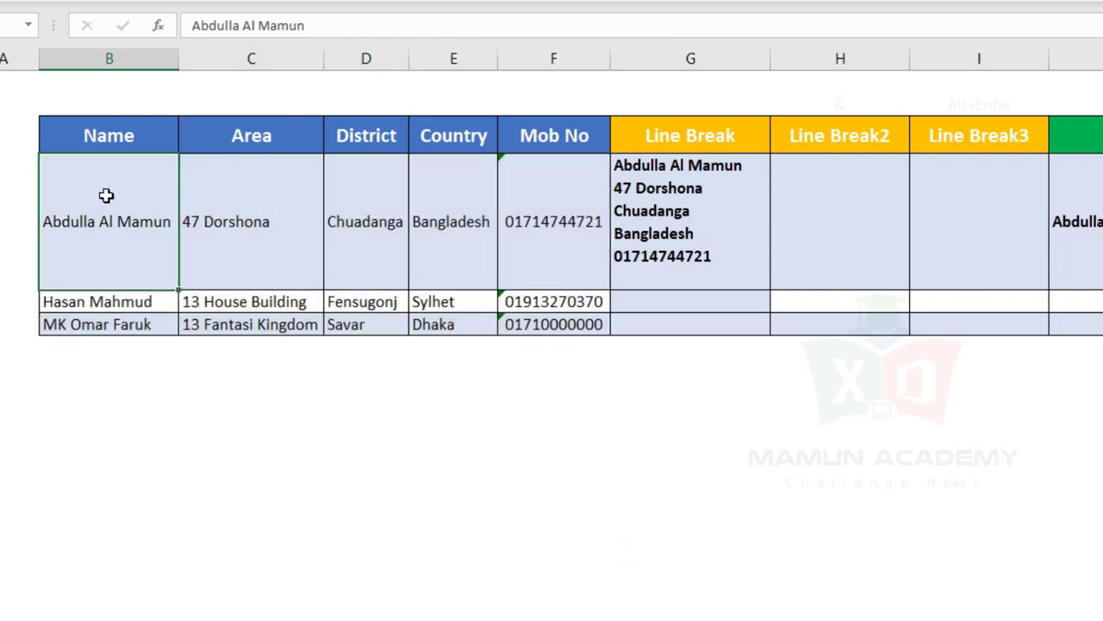
pyautogui.moveTo(121, 207); pyautogui.dragTo(426, 391)
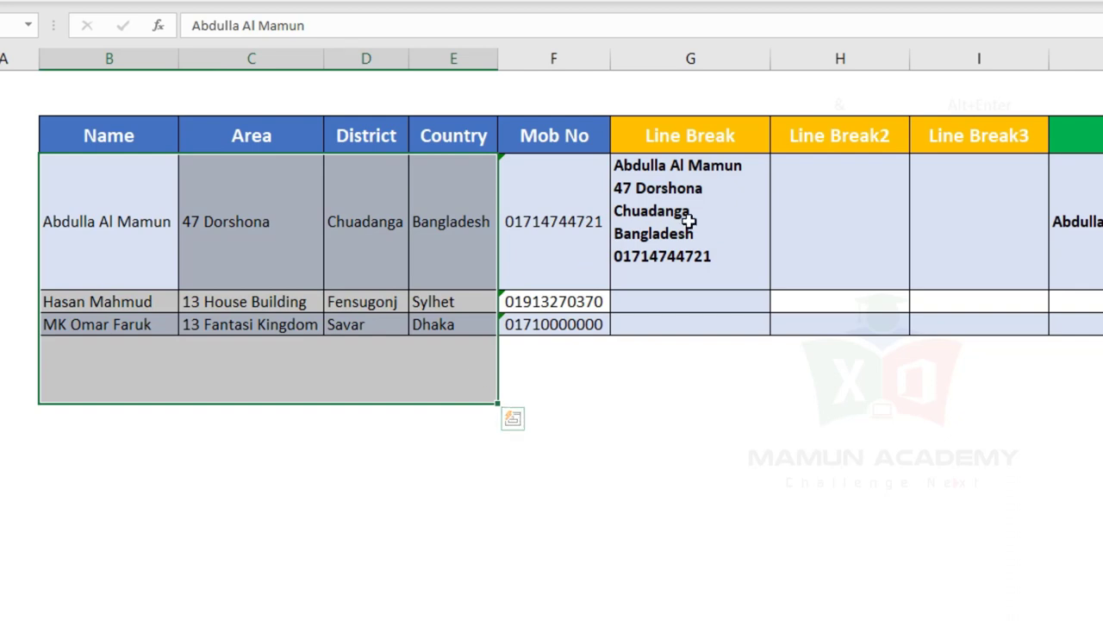
pyautogui.click(690, 300)
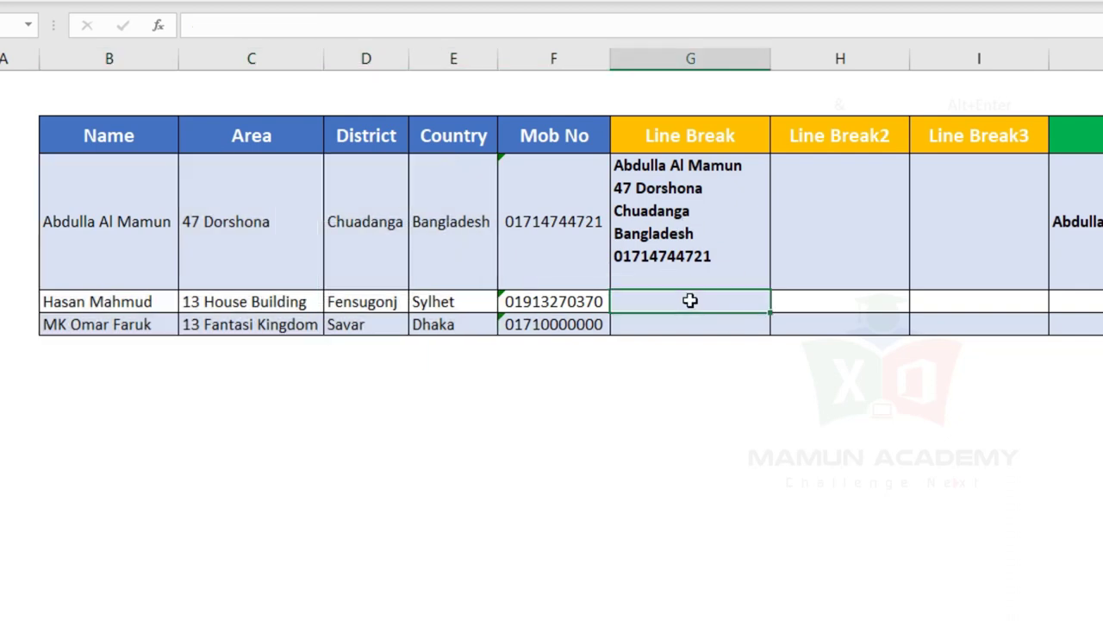
pyautogui.doubleClick(675, 197)
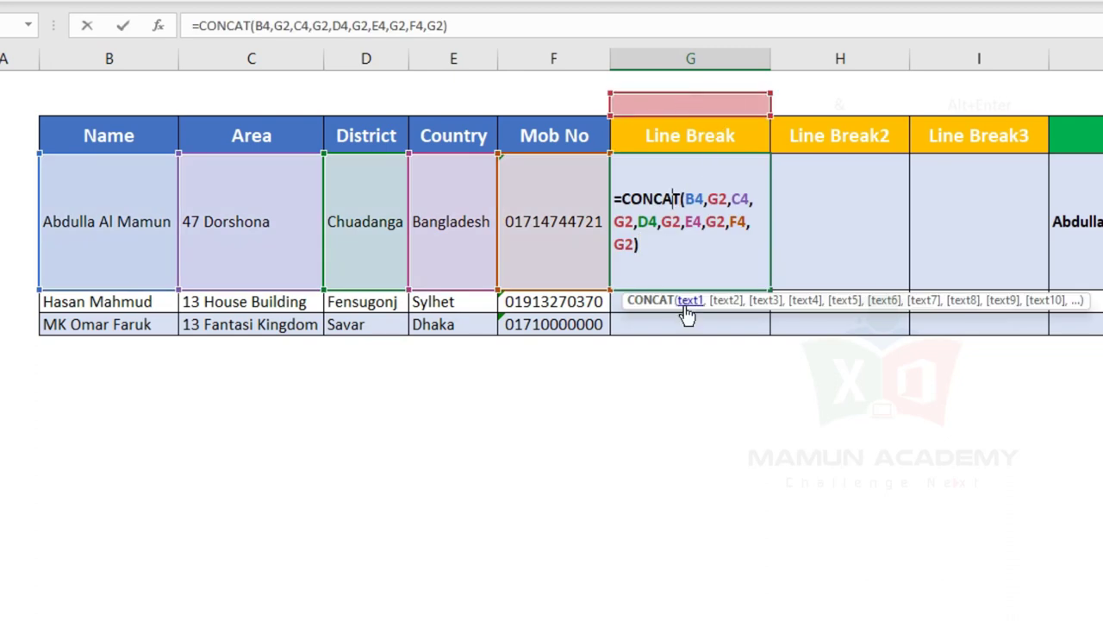
pyautogui.hotkey('ctrl', 'Return')
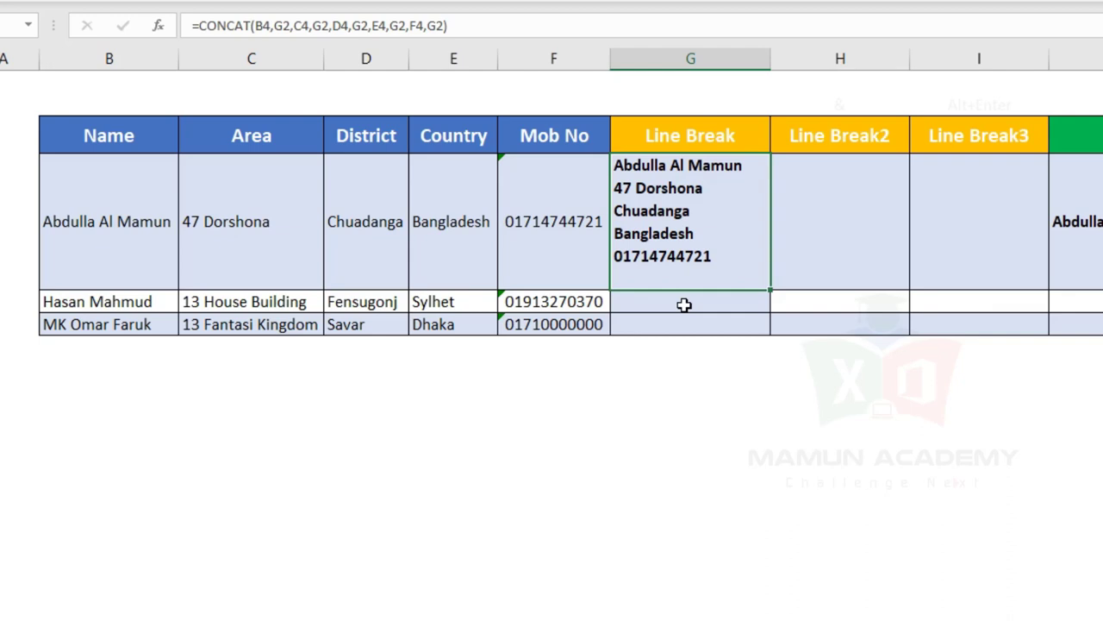
pyautogui.click(683, 304)
# Start =CONCAT(B5,CHAR(10),C5,CHAR(10), in G5
pyautogui.write('=')
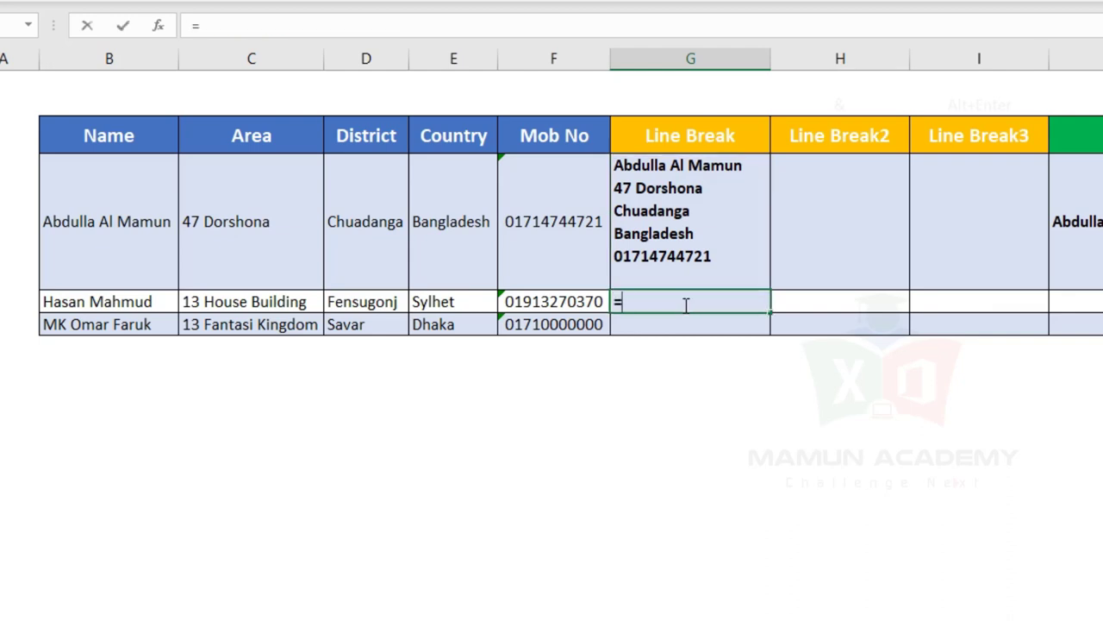
pyautogui.write('conc')
pyautogui.press('Tab')
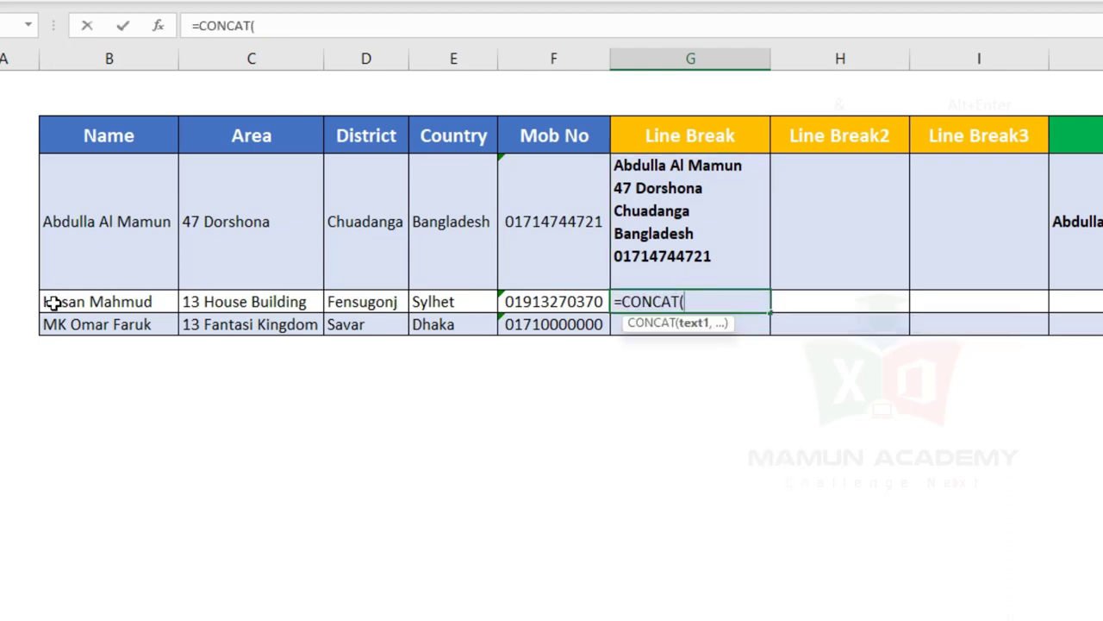
pyautogui.click(53, 302)
pyautogui.write(',c')
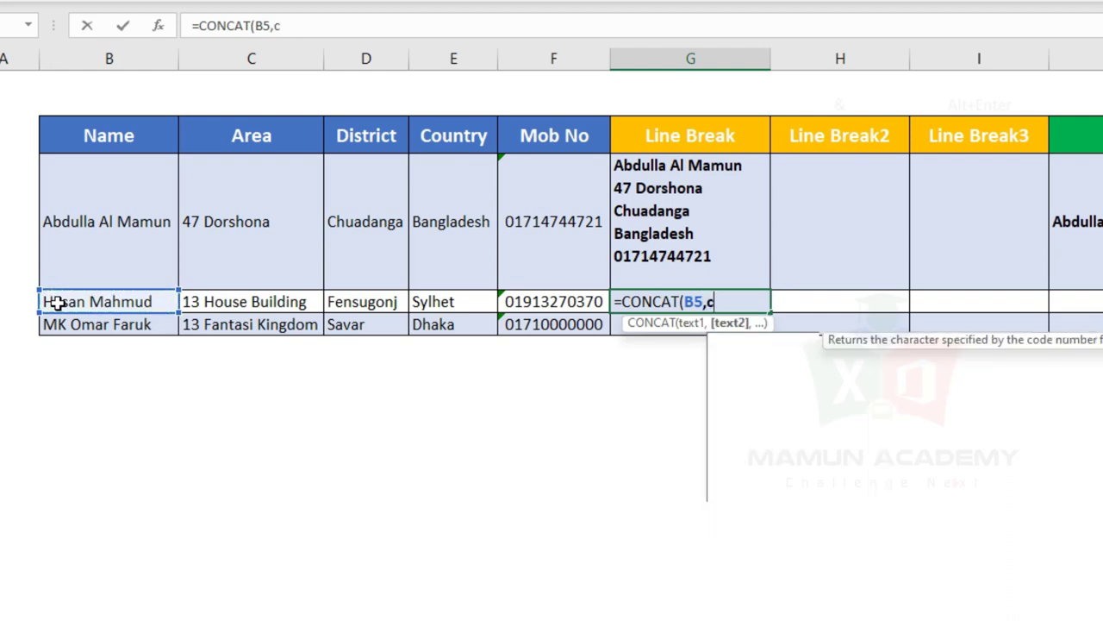
pyautogui.write('h')
pyautogui.press('Tab')
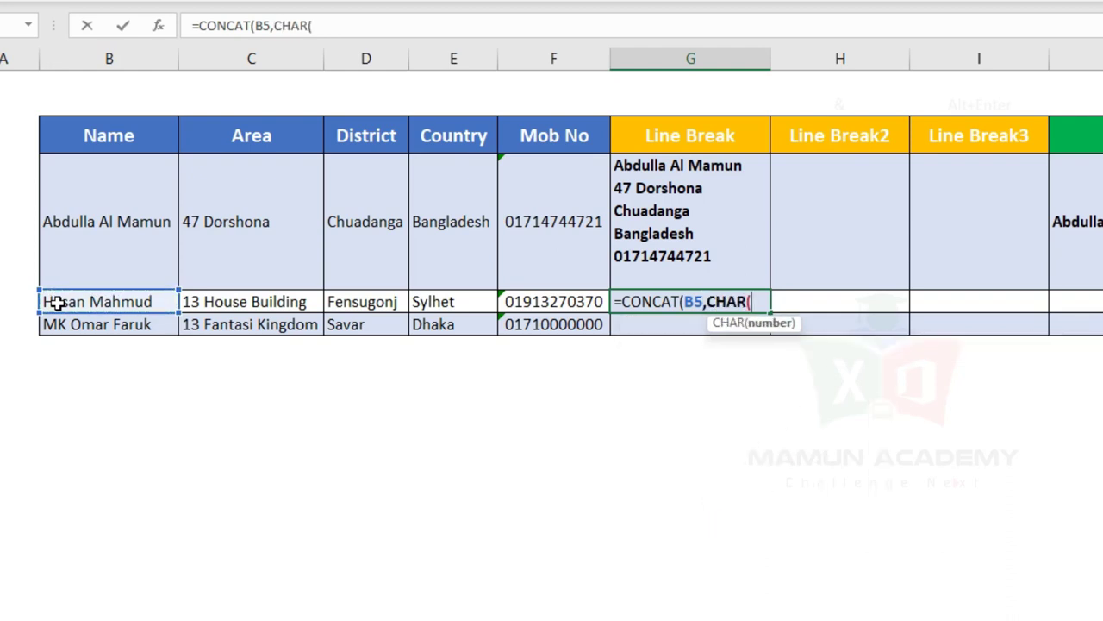
pyautogui.write('10)')
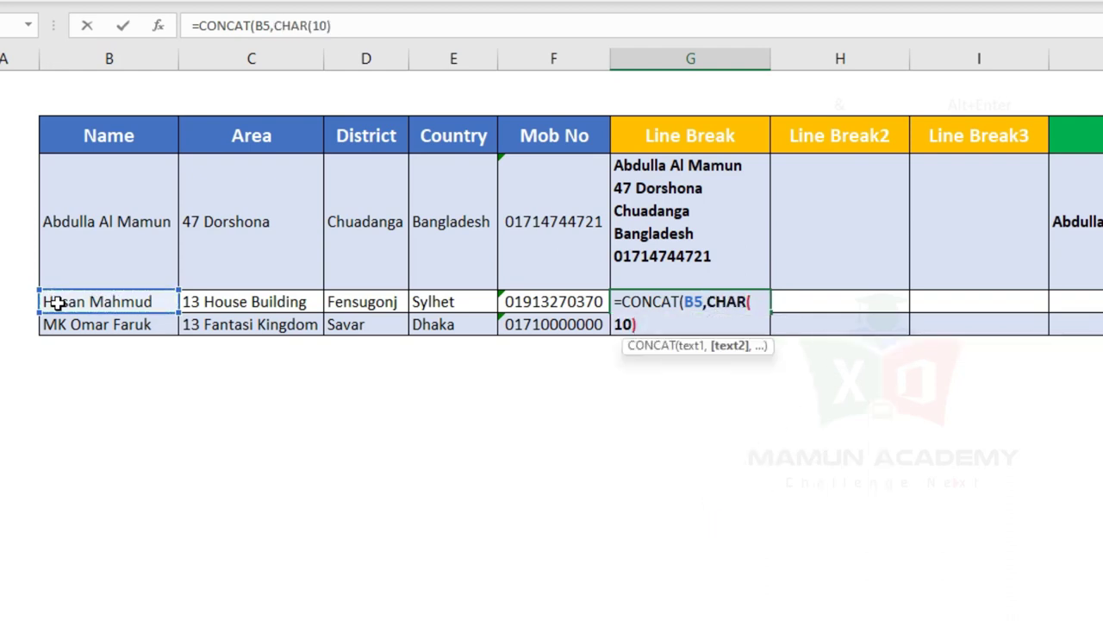
pyautogui.write(',')
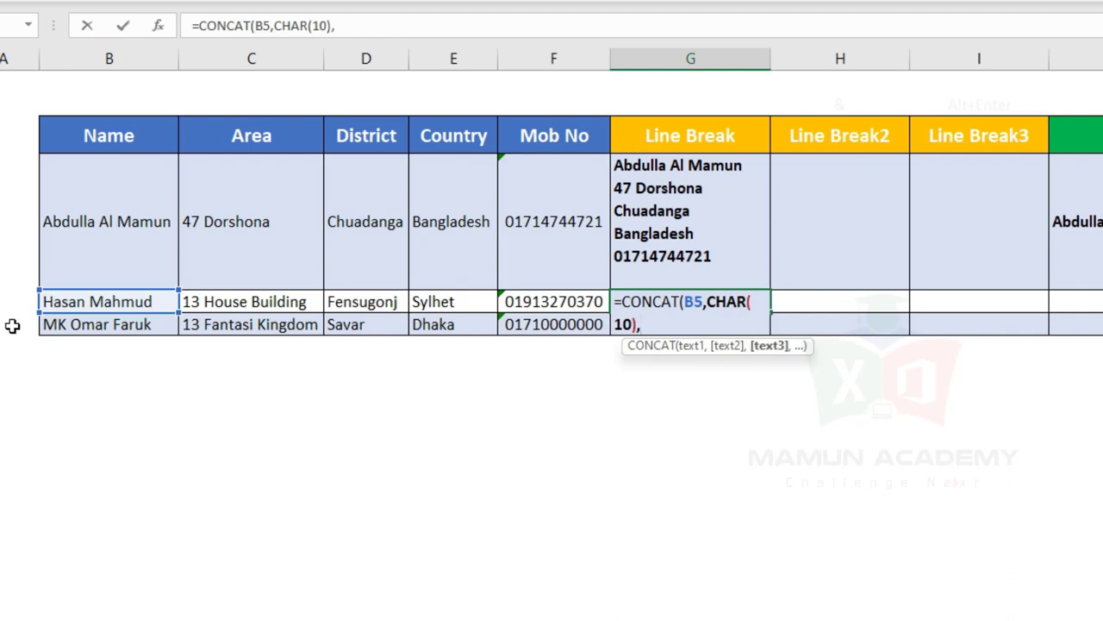
pyautogui.click(267, 302)
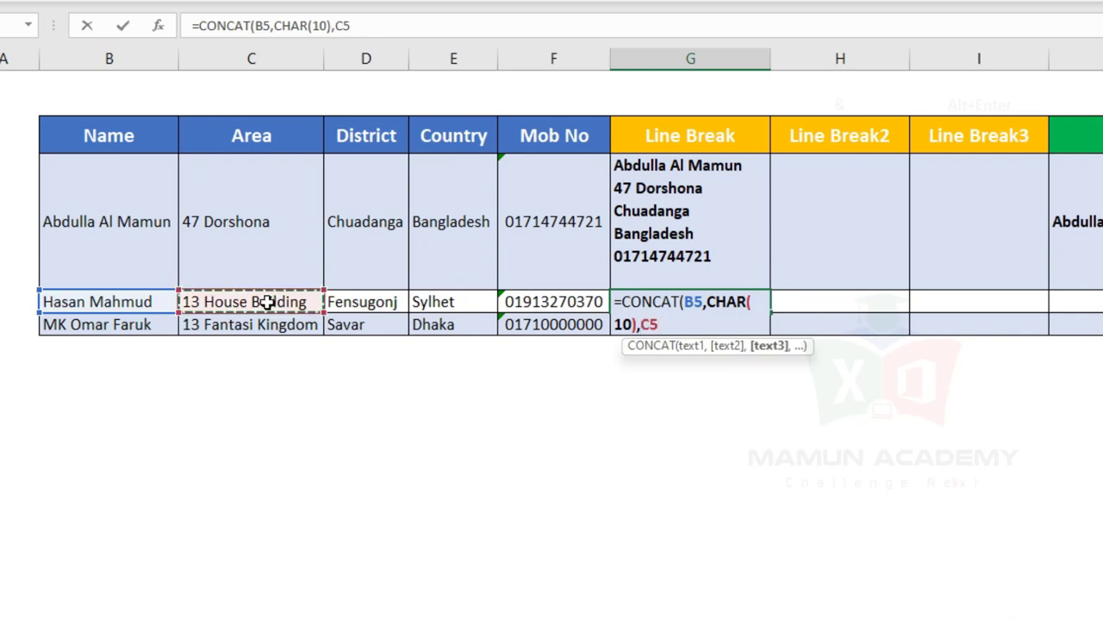
pyautogui.write(',cha')
pyautogui.press('Tab')
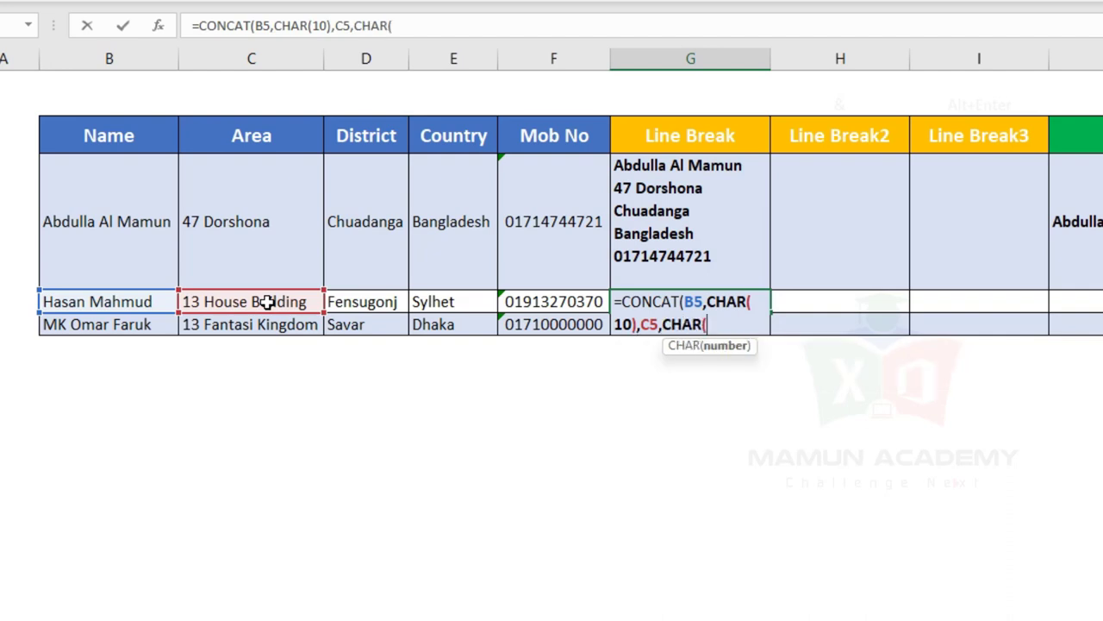
pyautogui.write('10)')
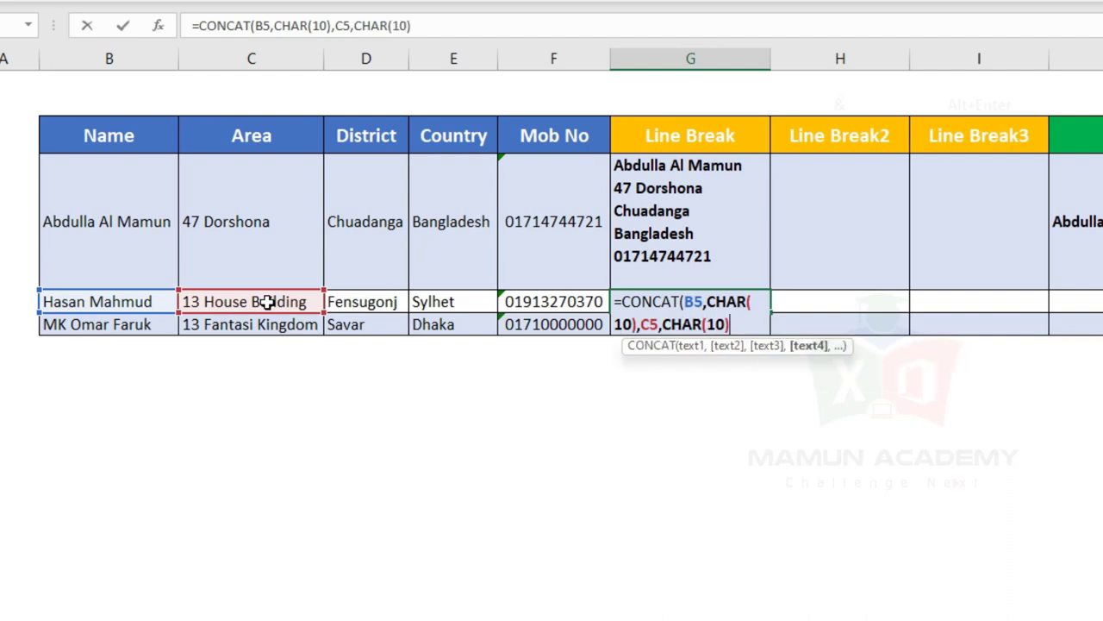
pyautogui.write(',')
# Add D5, E5 and F5 with CHAR(10) separators, commit, and accept Excel's correction
pyautogui.click(387, 306)
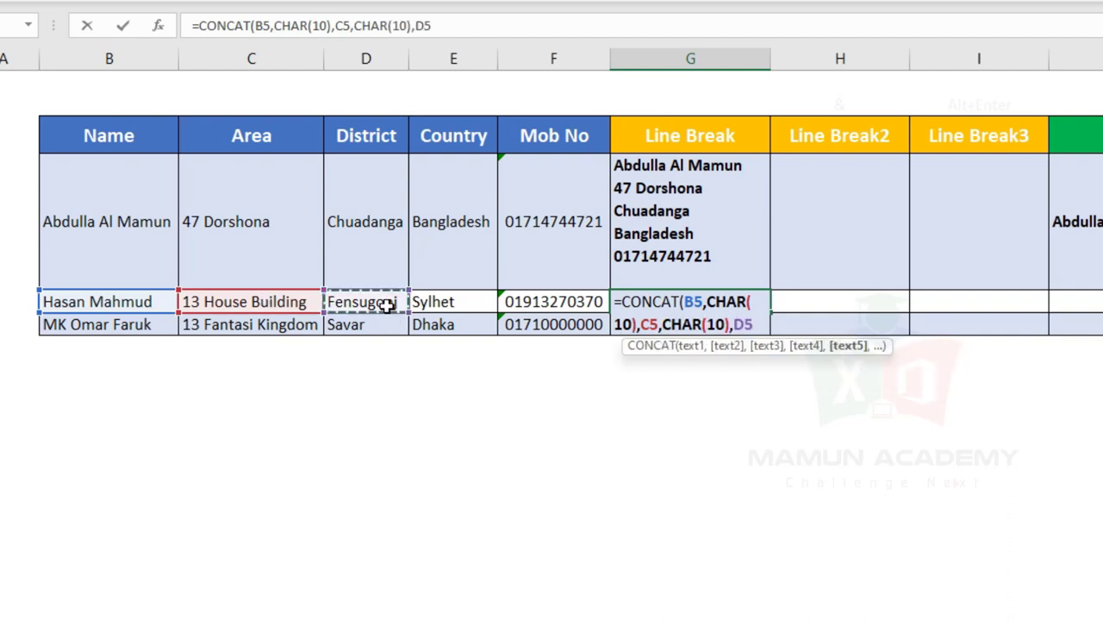
pyautogui.write(',cha')
pyautogui.press('Tab')
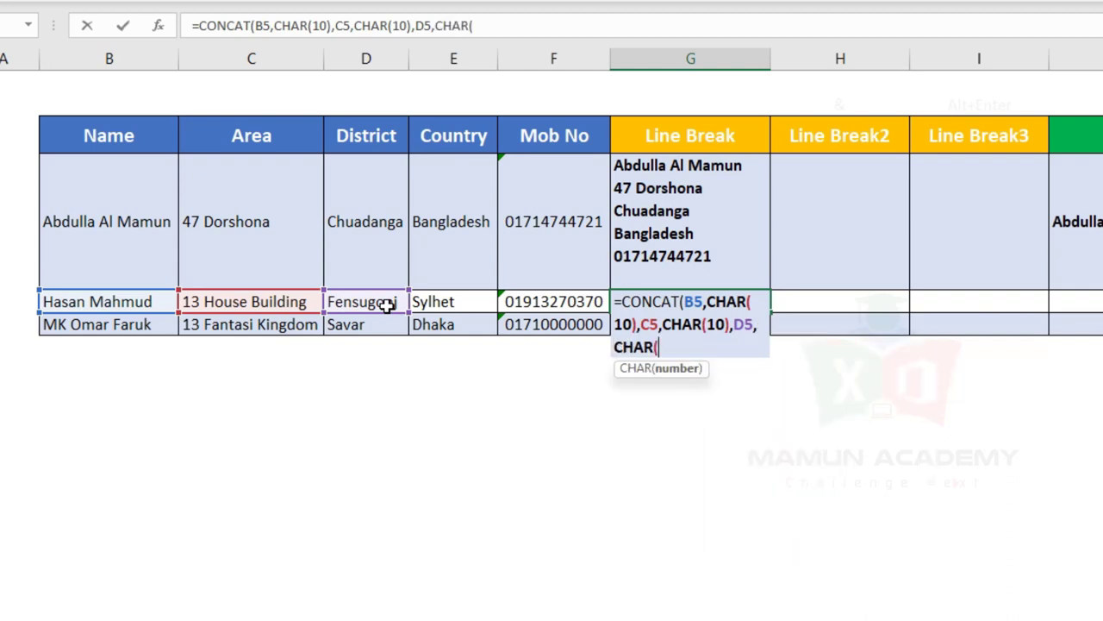
pyautogui.write('10)')
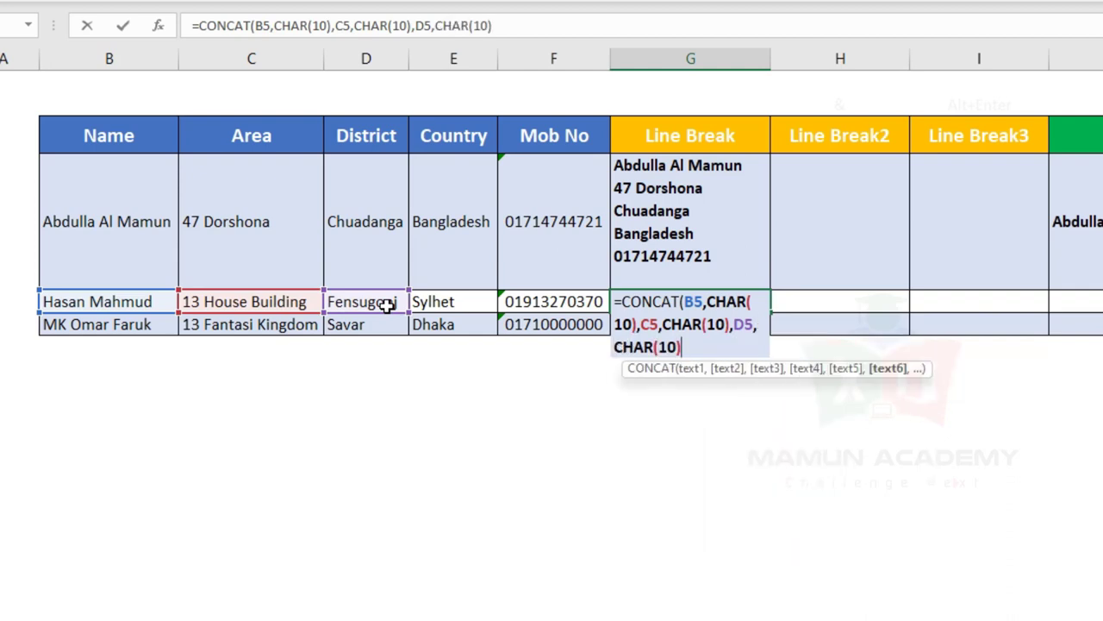
pyautogui.write(',')
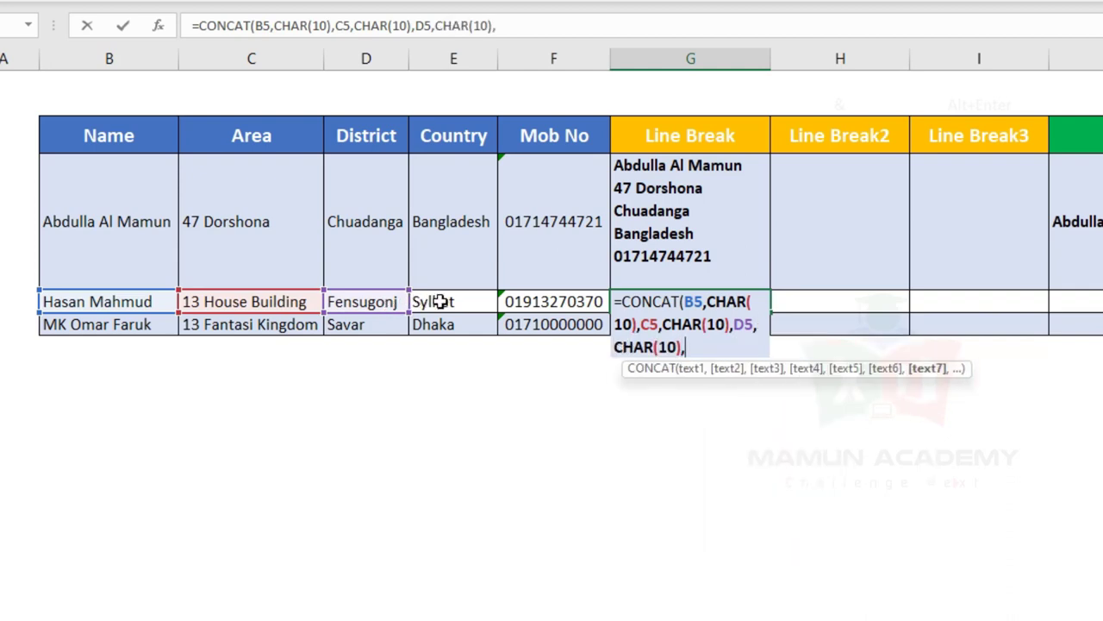
pyautogui.click(450, 301)
pyautogui.write(',')
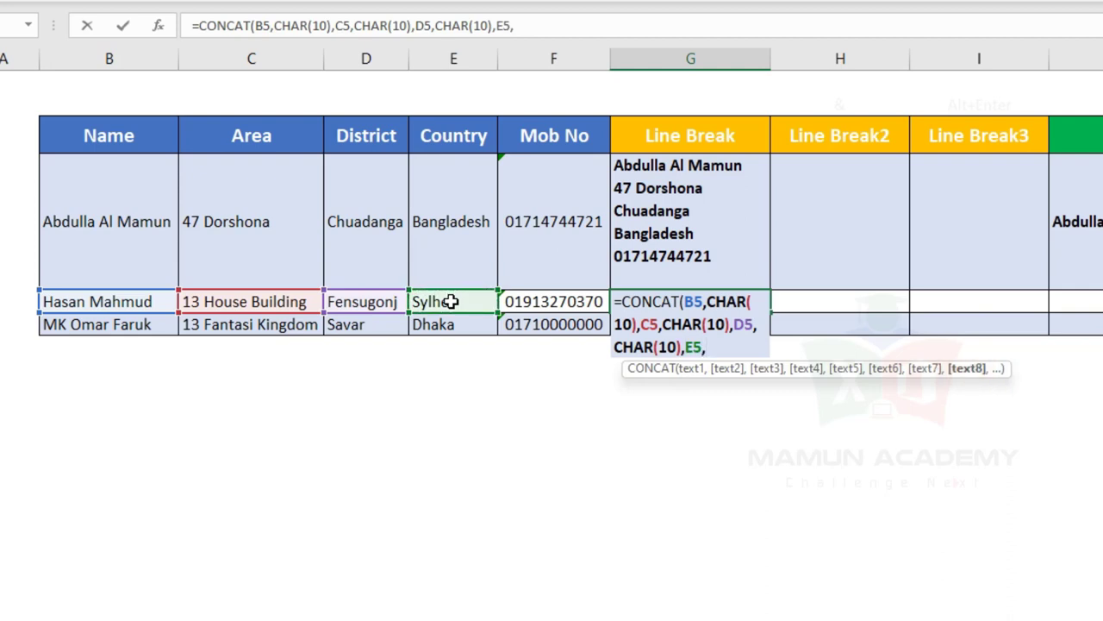
pyautogui.write('cha')
pyautogui.press('Tab')
pyautogui.write('10')
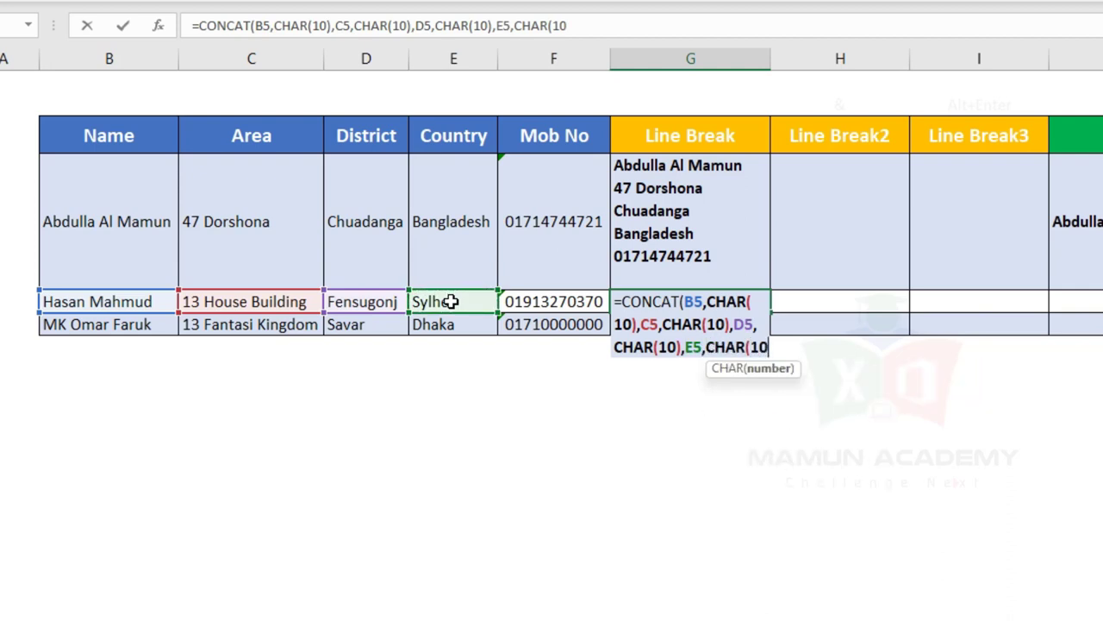
pyautogui.write(')')
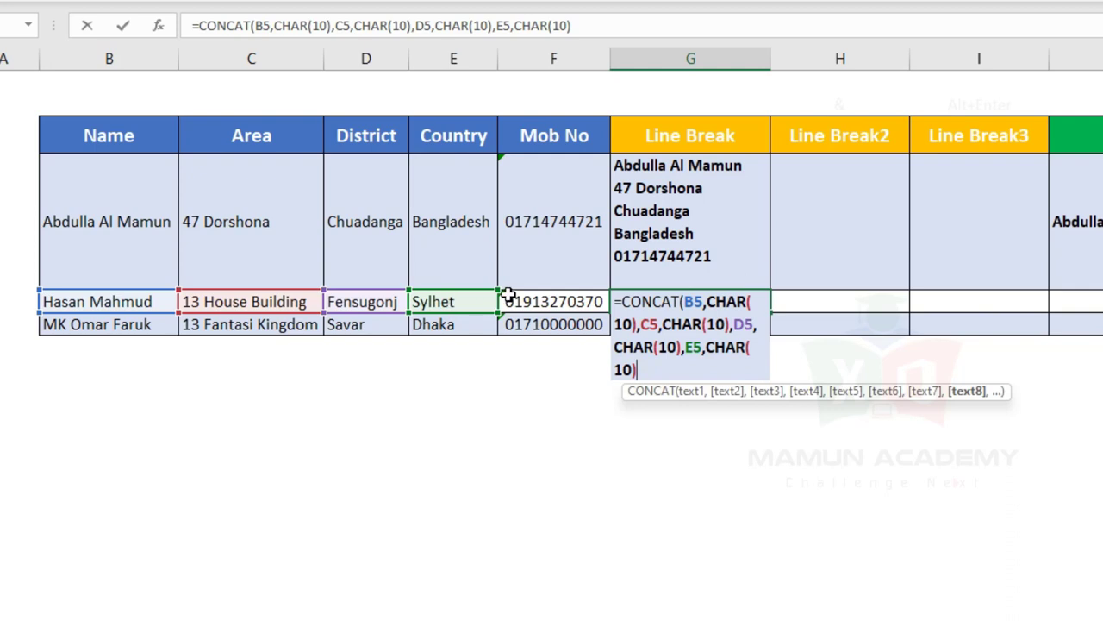
pyautogui.write(',')
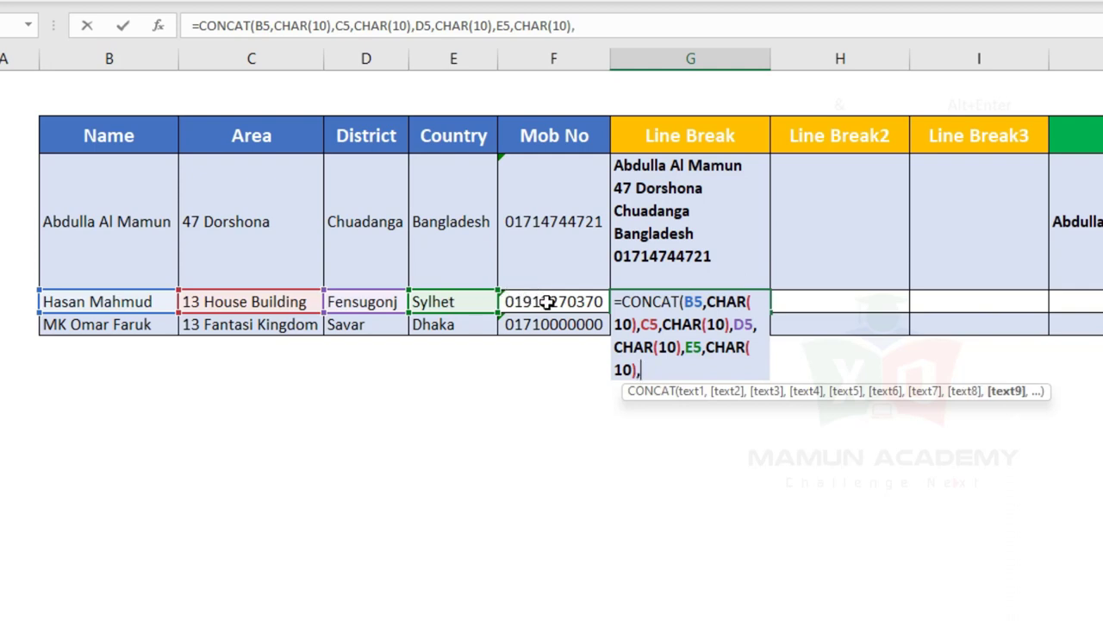
pyautogui.click(561, 301)
pyautogui.press('Return')
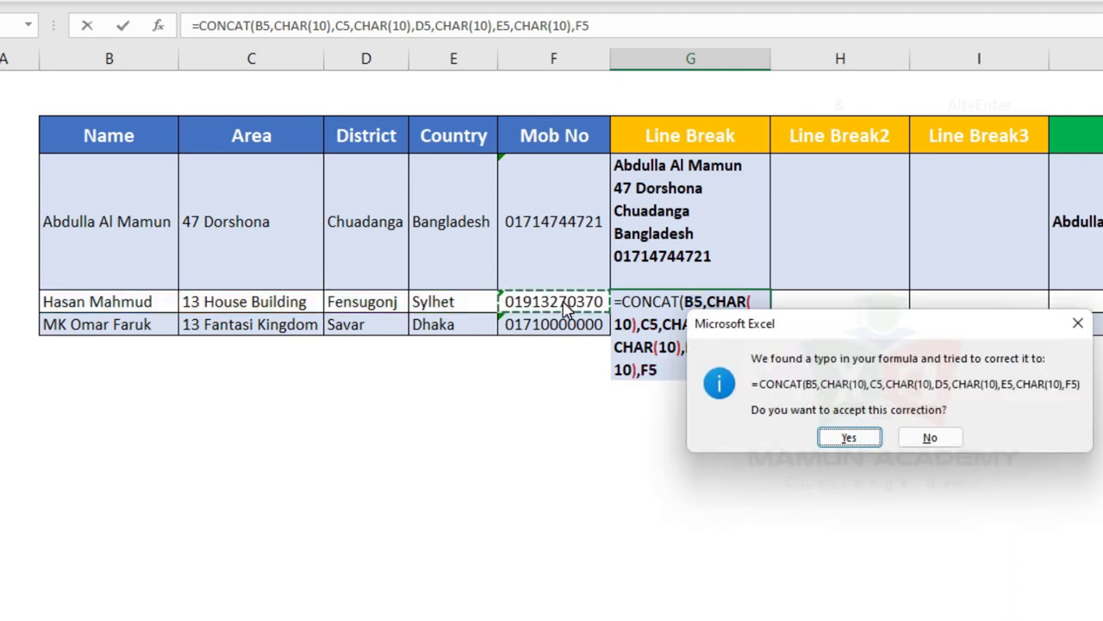
pyautogui.press('Return')
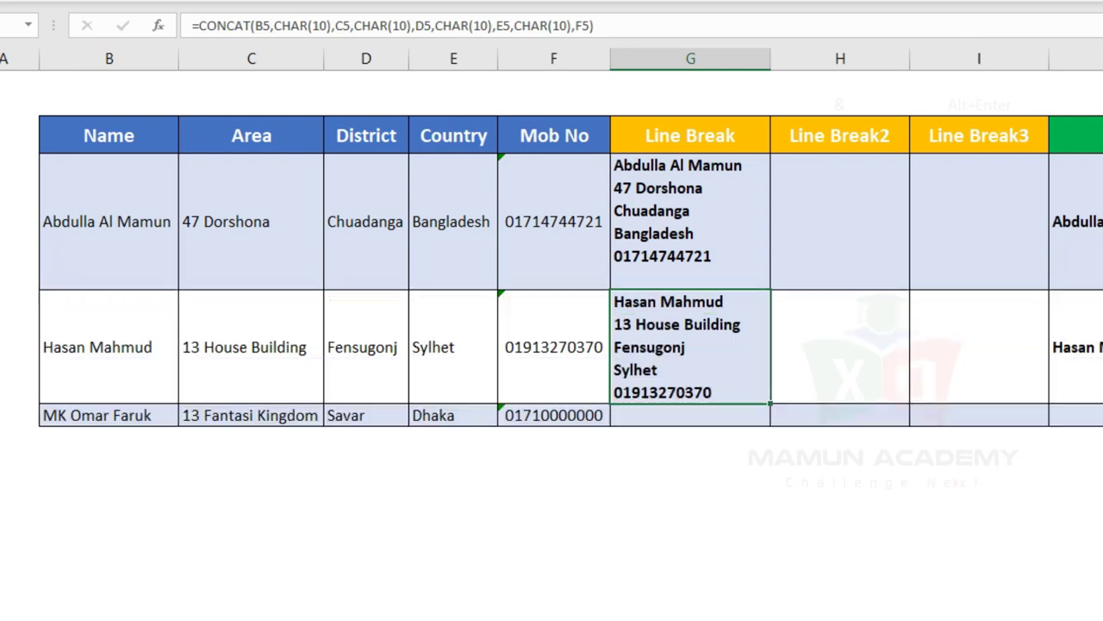
# Move from the finished Line Break cells to H4 under Line Break2
pyautogui.click(687, 483)
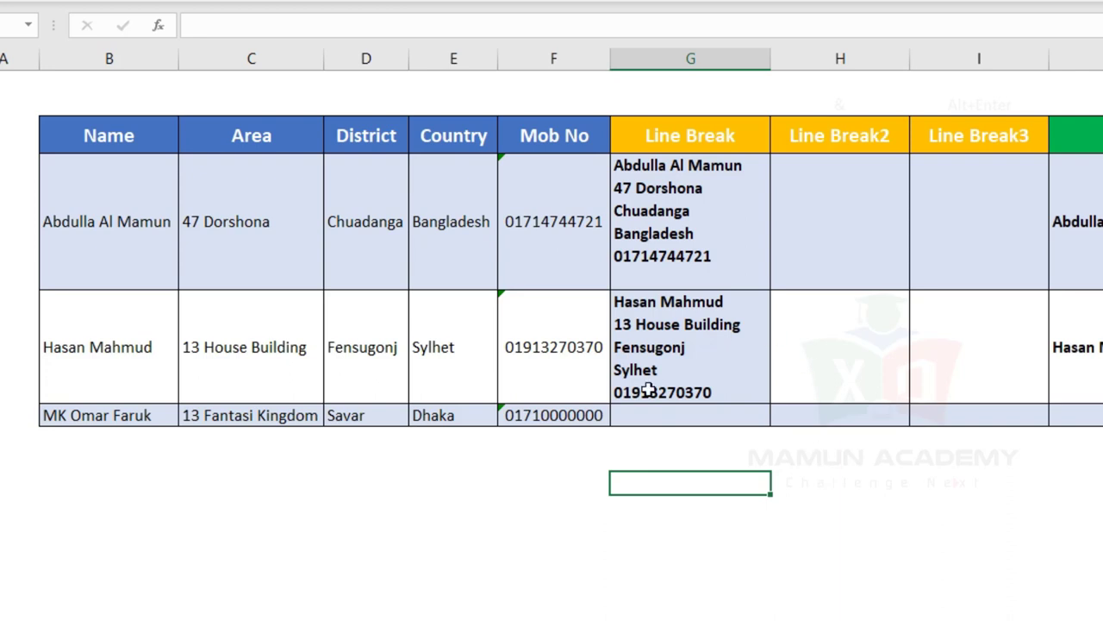
pyautogui.click(670, 415)
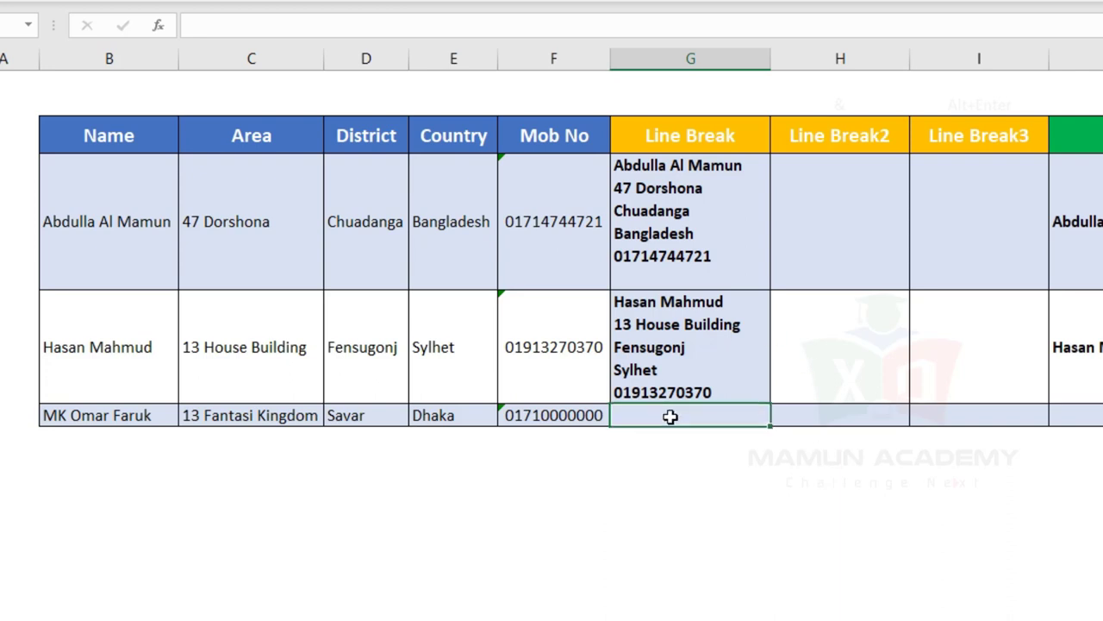
pyautogui.click(849, 190)
# Enter =B4&CHAR(10) as the start of H4's formula
pyautogui.write('=')
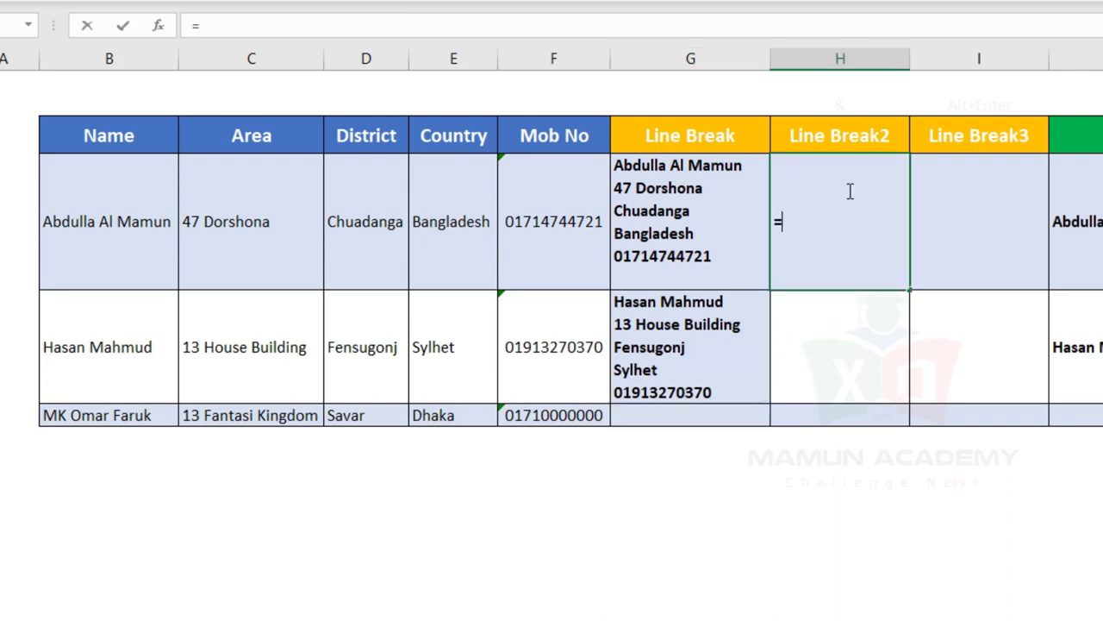
pyautogui.press('Left')
pyautogui.press('Left')
pyautogui.press('Left')
pyautogui.press('Left')
pyautogui.press('Left')
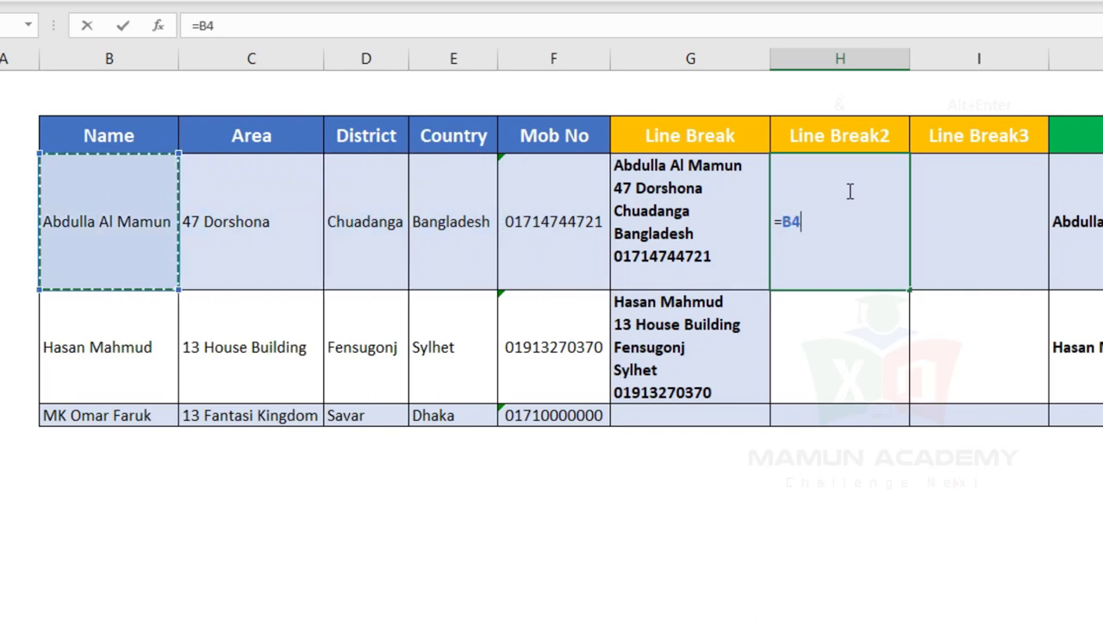
pyautogui.write('&')
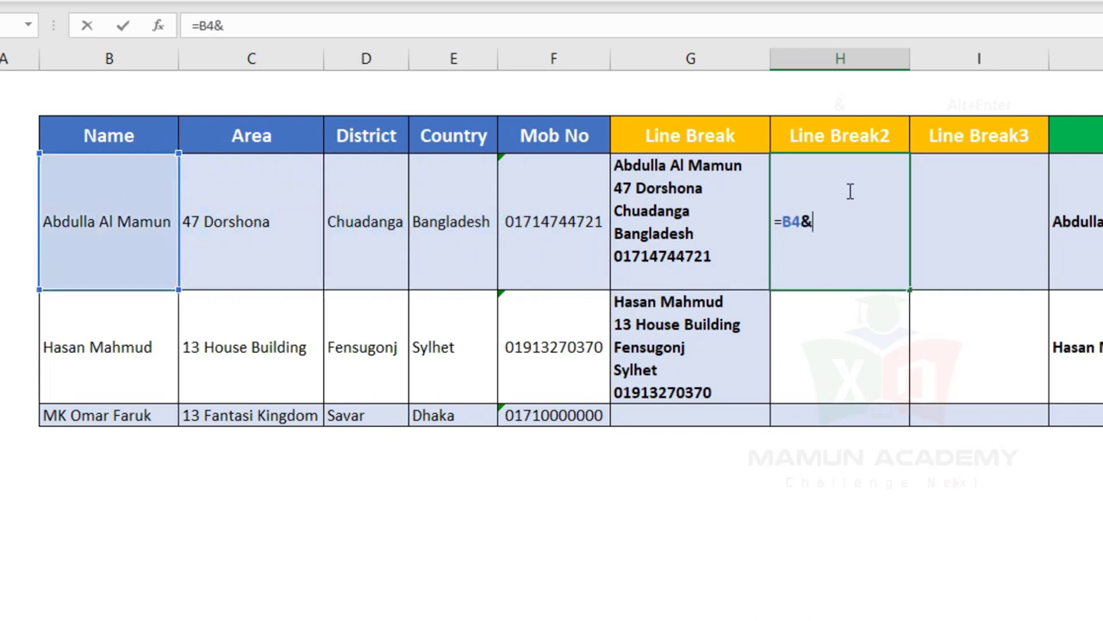
pyautogui.write('ch')
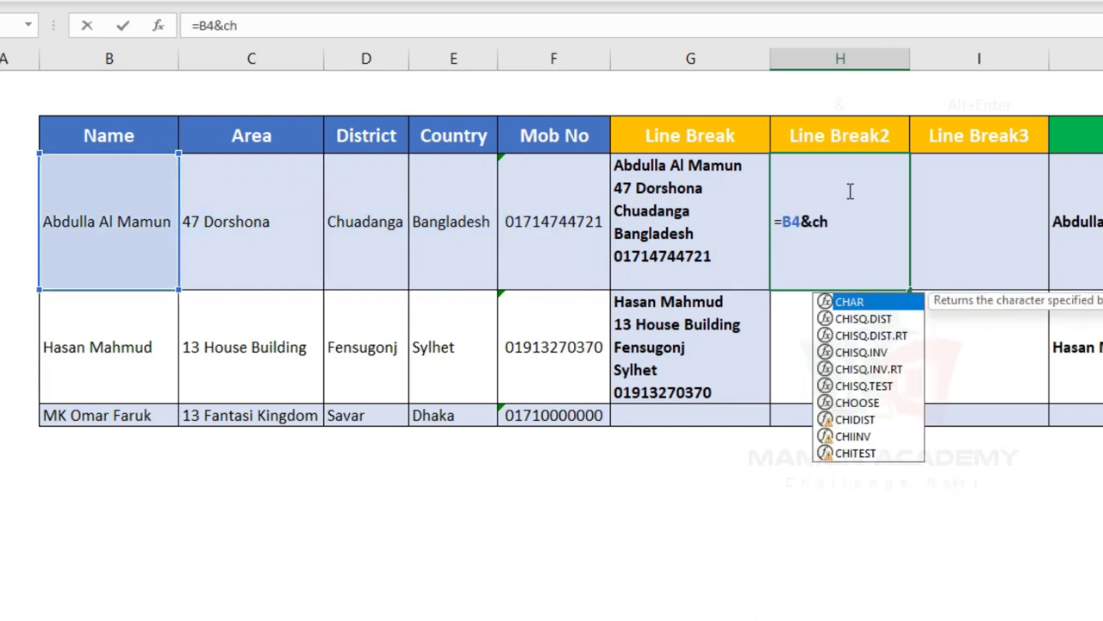
pyautogui.press('Tab')
pyautogui.write('10')
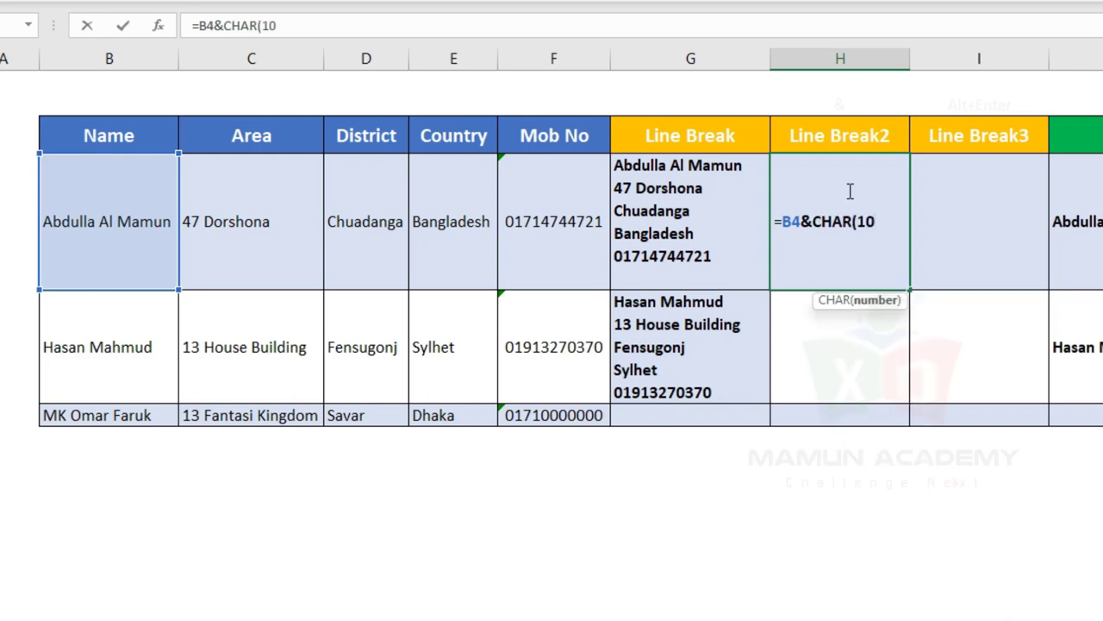
pyautogui.write(')')
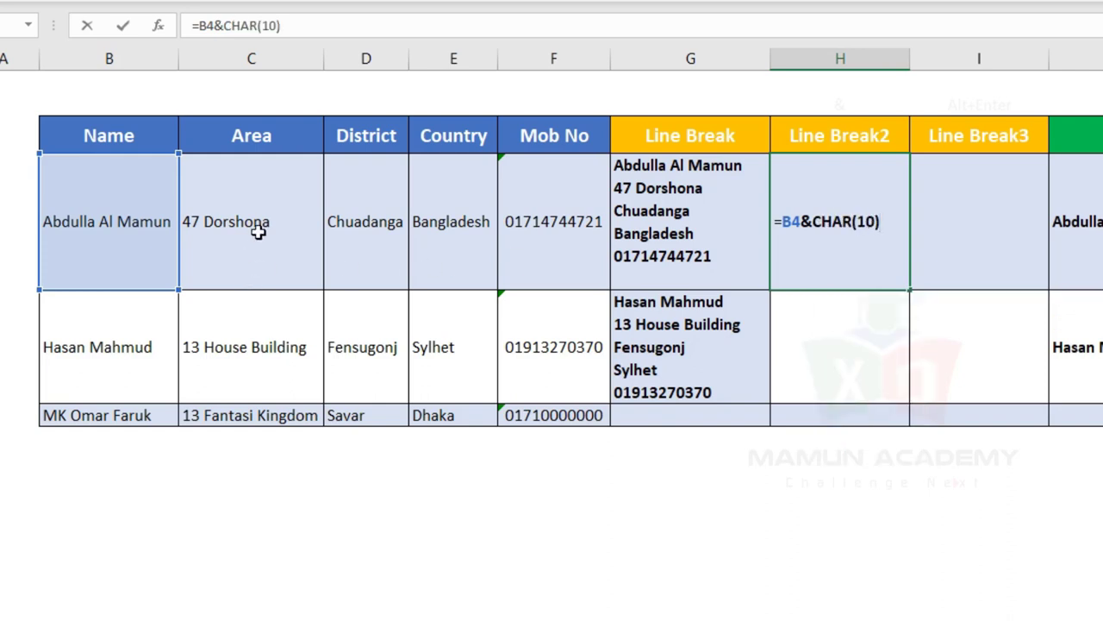
pyautogui.click(258, 231)
# Extend H4's formula with &C4&CHAR(10)&D4&CHAR(10) and commit it
pyautogui.doubleClick(835, 220)
pyautogui.click(897, 222)
pyautogui.write('&')
pyautogui.click(266, 221)
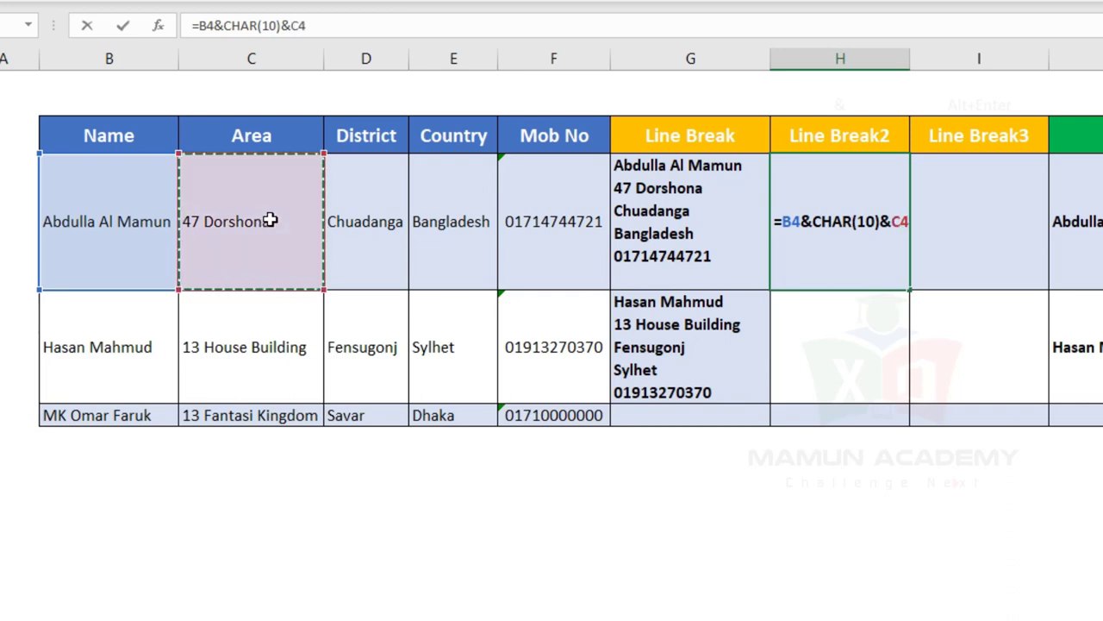
pyautogui.write('&')
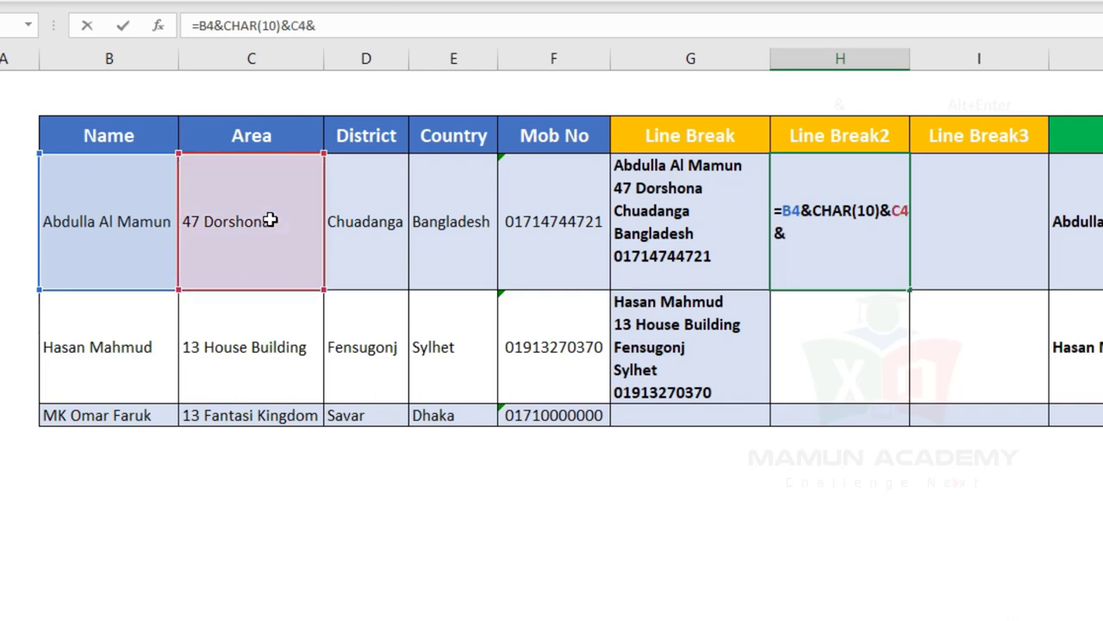
pyautogui.write('cha')
pyautogui.press('Tab')
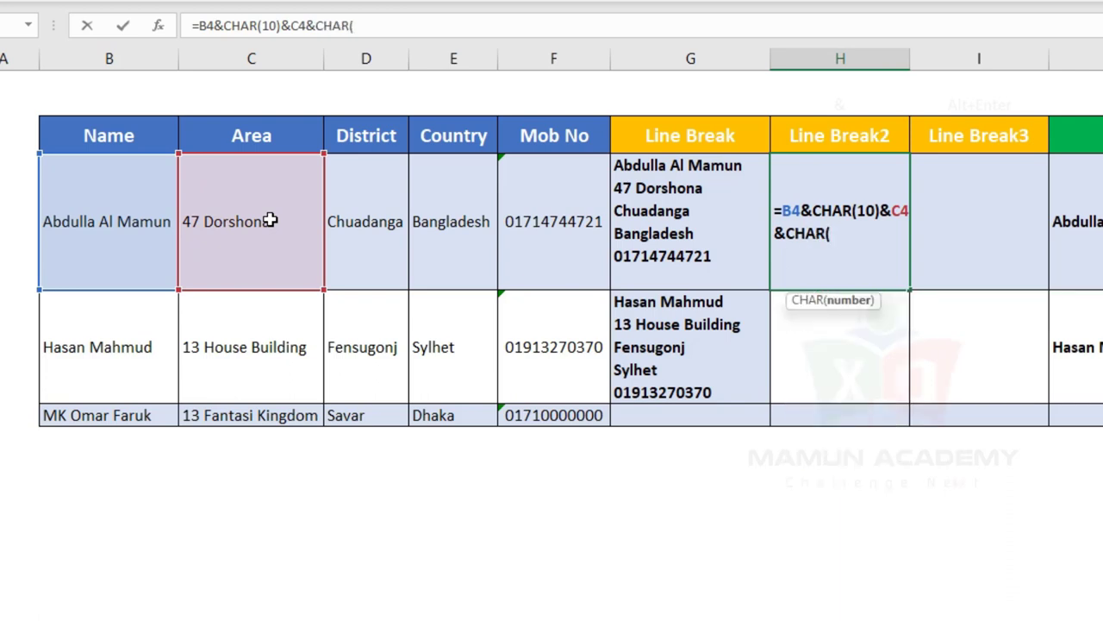
pyautogui.write('10)')
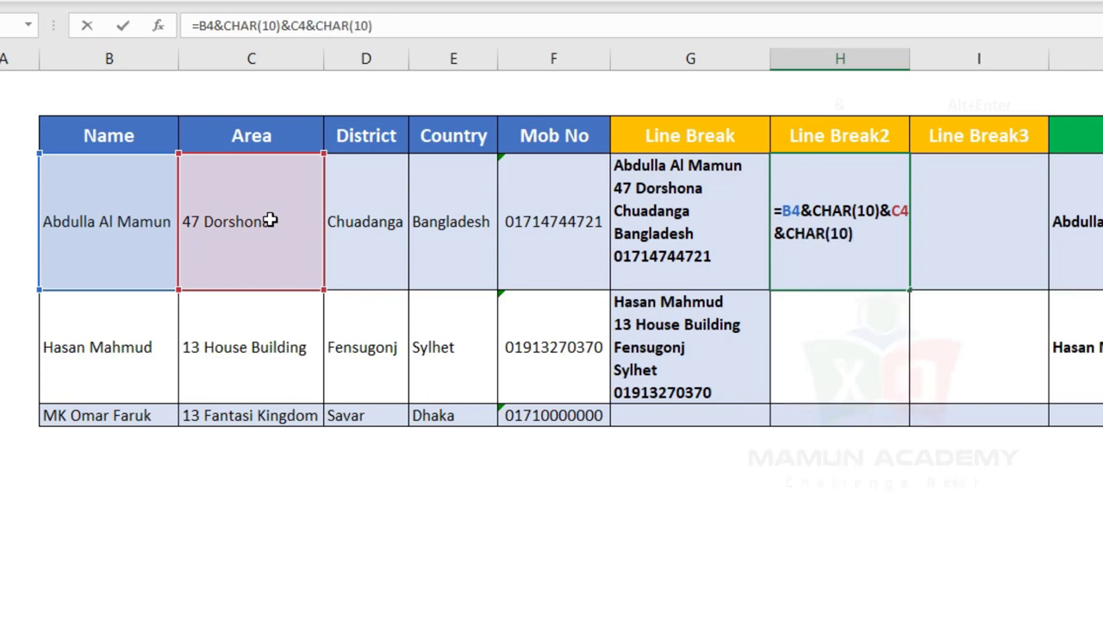
pyautogui.write('&')
pyautogui.click(364, 202)
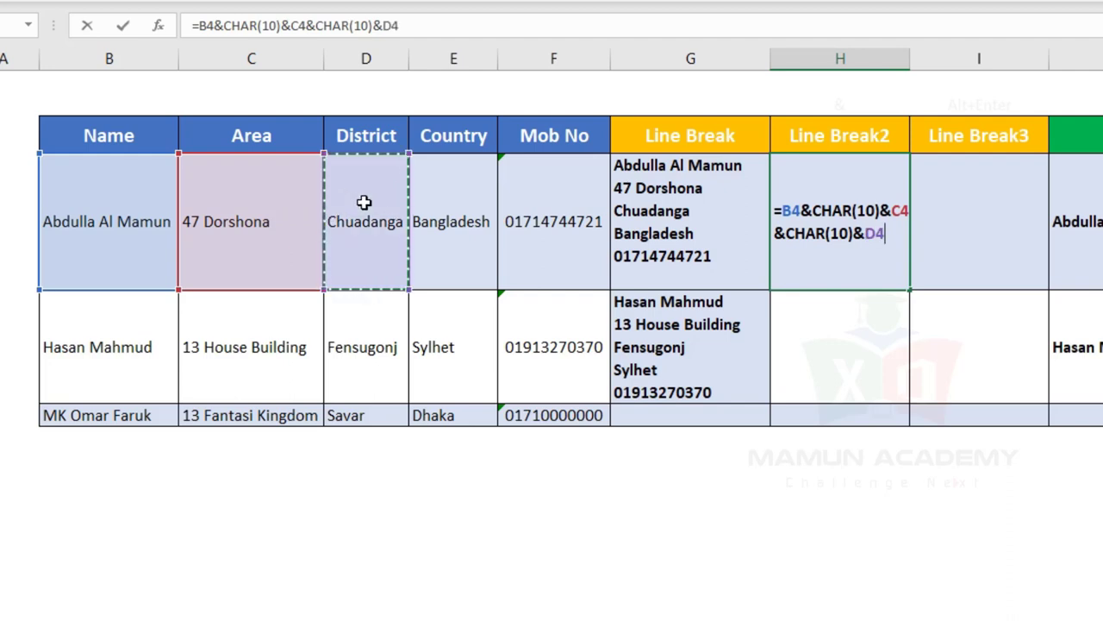
pyautogui.write('&cha')
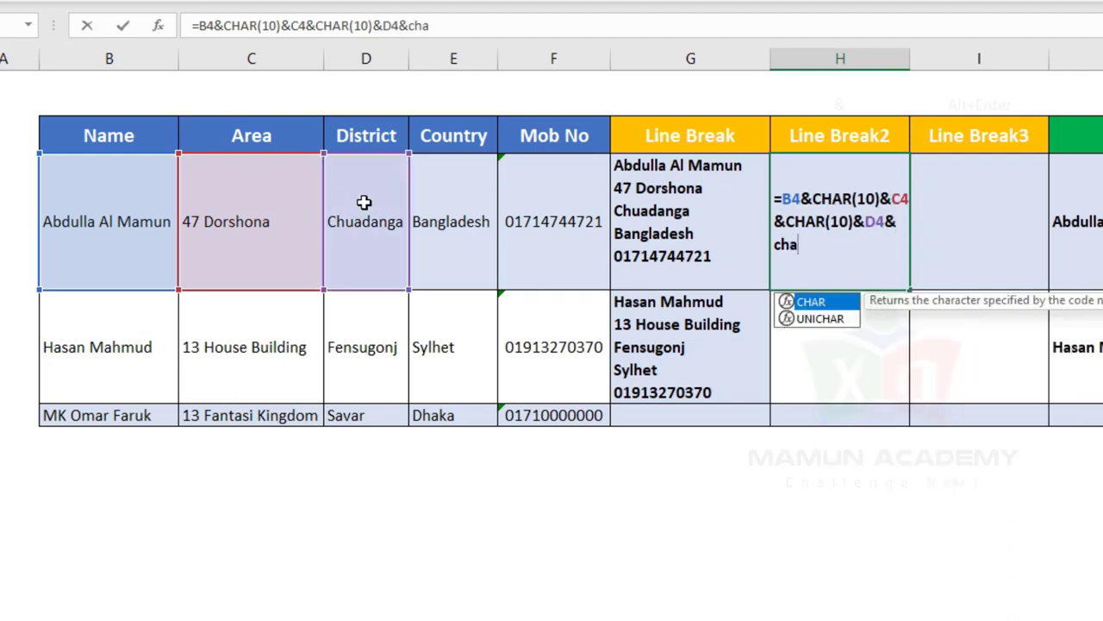
pyautogui.press('Tab')
pyautogui.write('10')
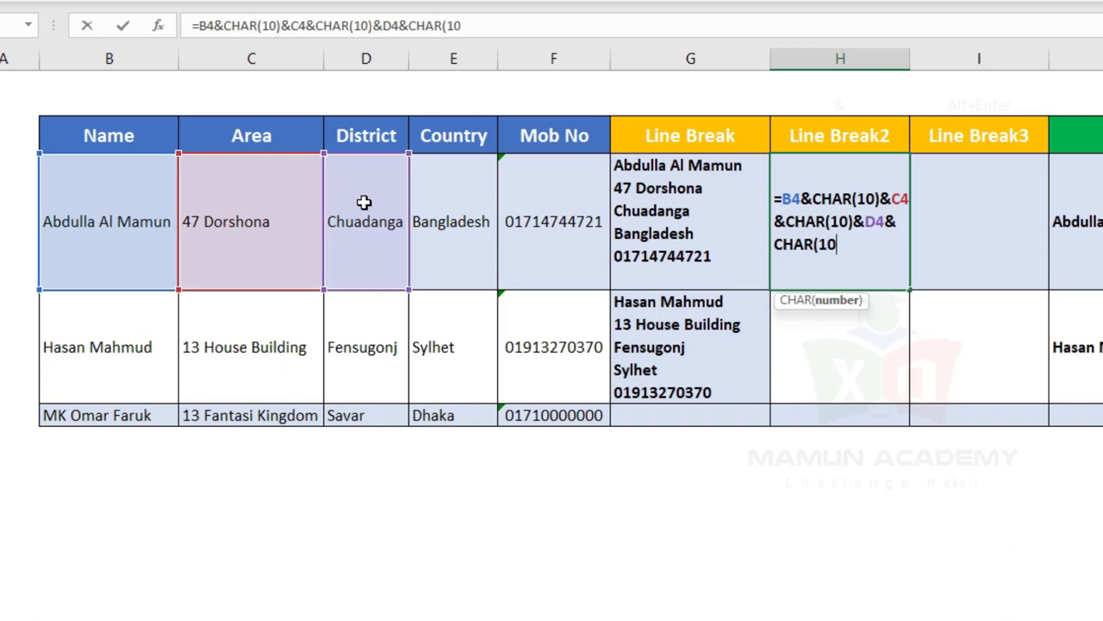
pyautogui.write(')')
pyautogui.click(455, 231)
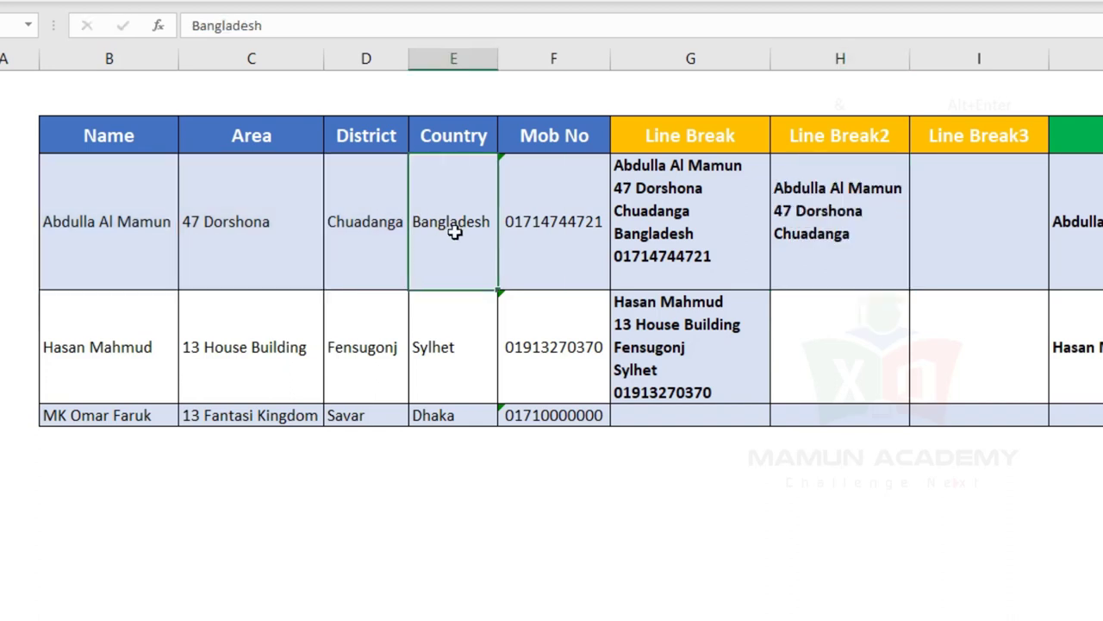
# Compare H4's CHAR(10) formula with G4's CONCAT formula, then select I4
pyautogui.click(849, 226)
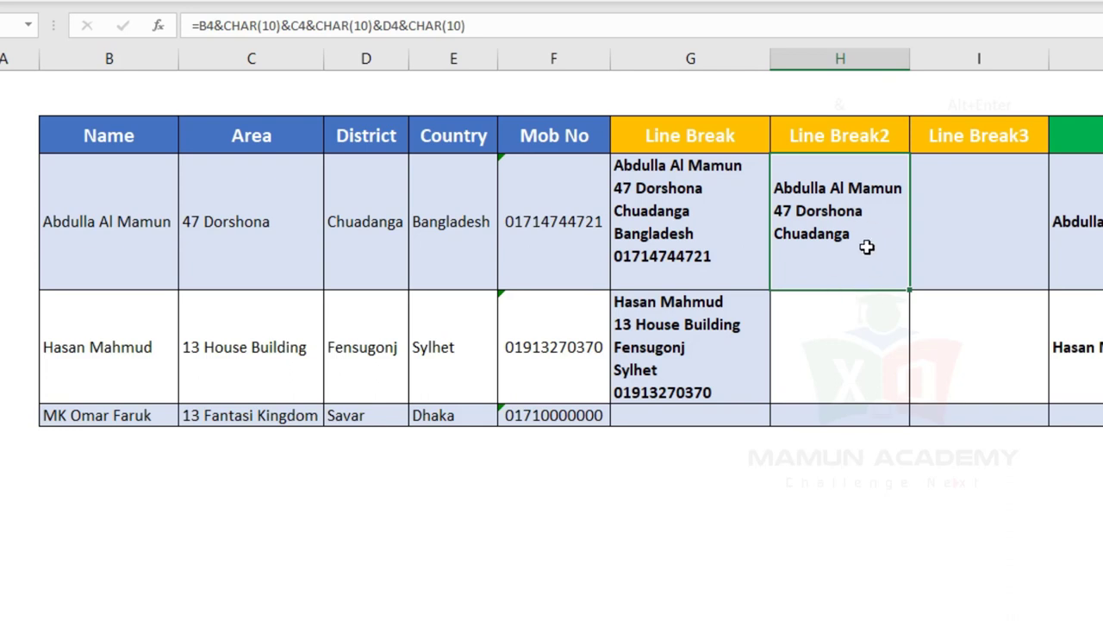
pyautogui.click(702, 215)
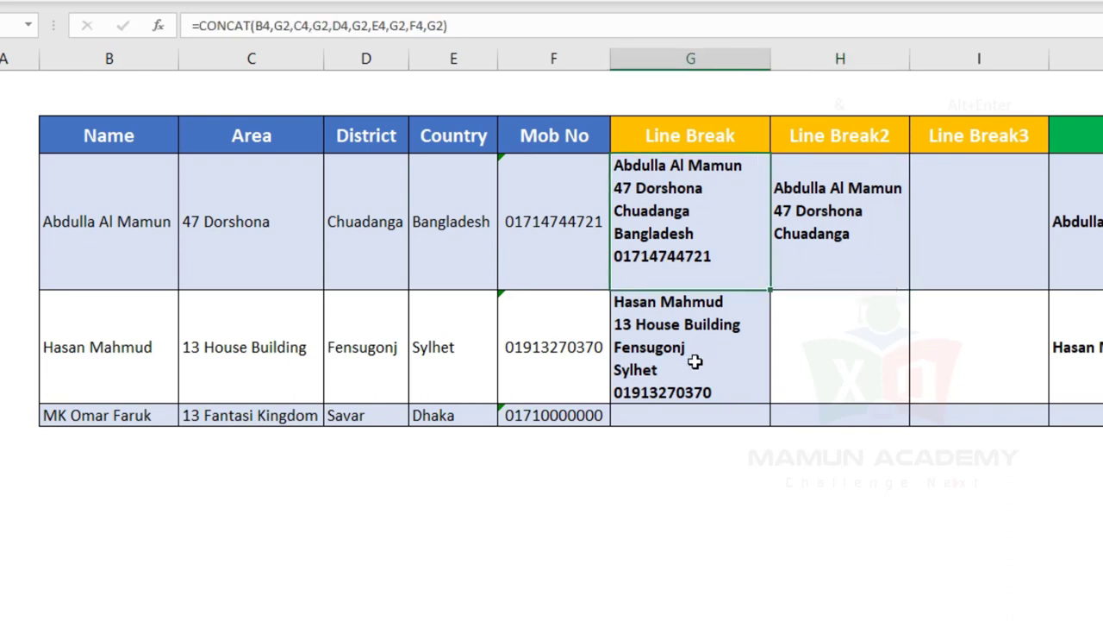
pyautogui.click(856, 231)
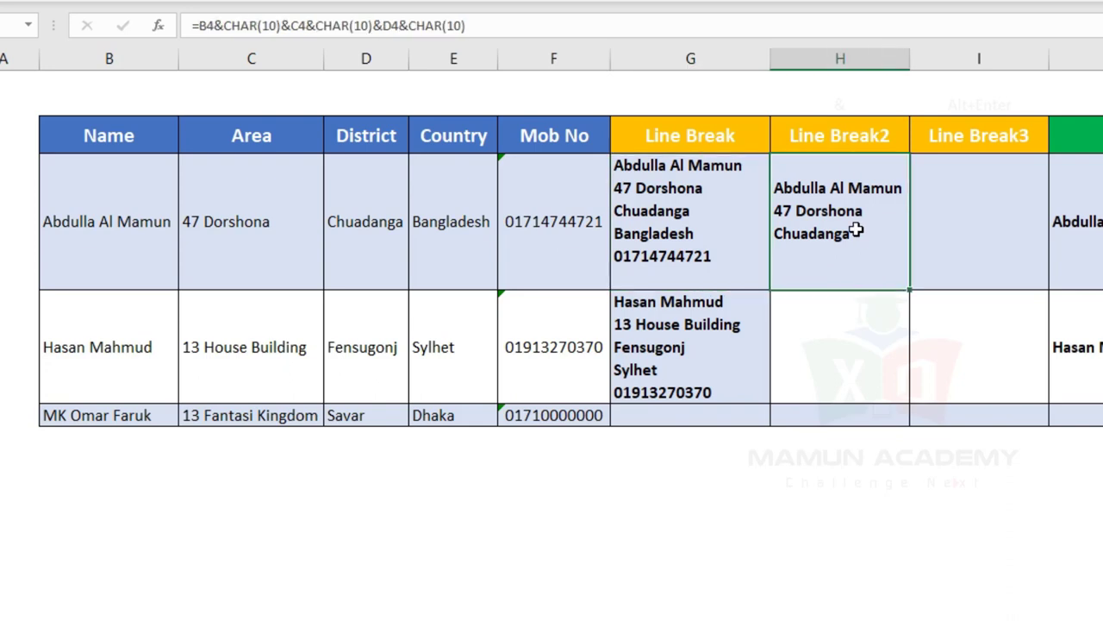
pyautogui.click(981, 206)
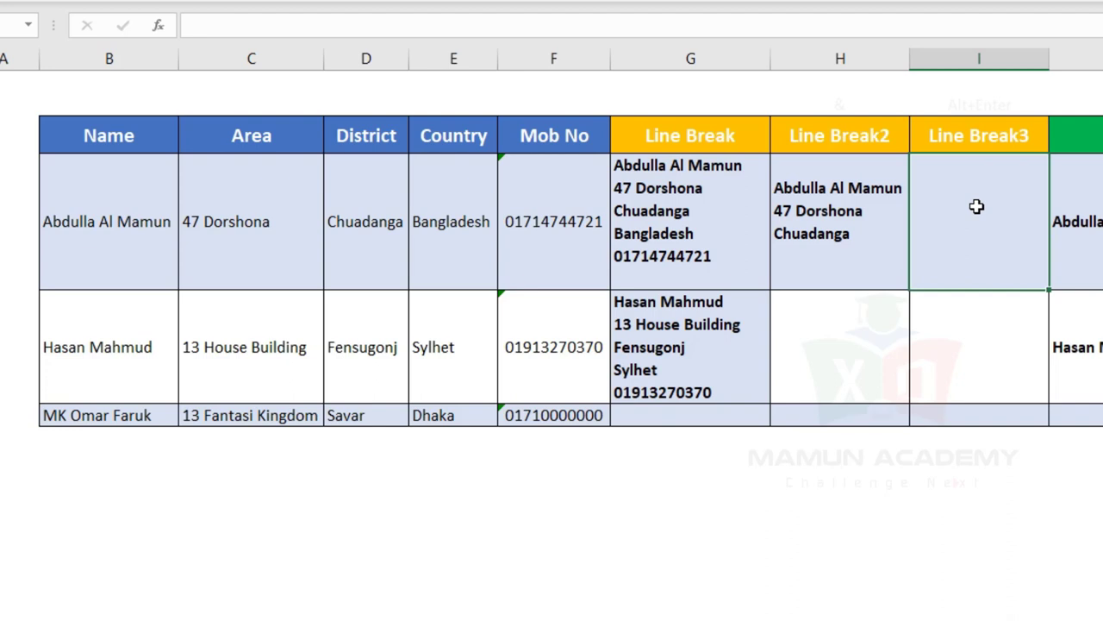
# Paste the first contact's name from B4 into I4 and add a line break
pyautogui.moveTo(697, 221); pyautogui.dragTo(864, 534)
pyautogui.click(1086, 594)
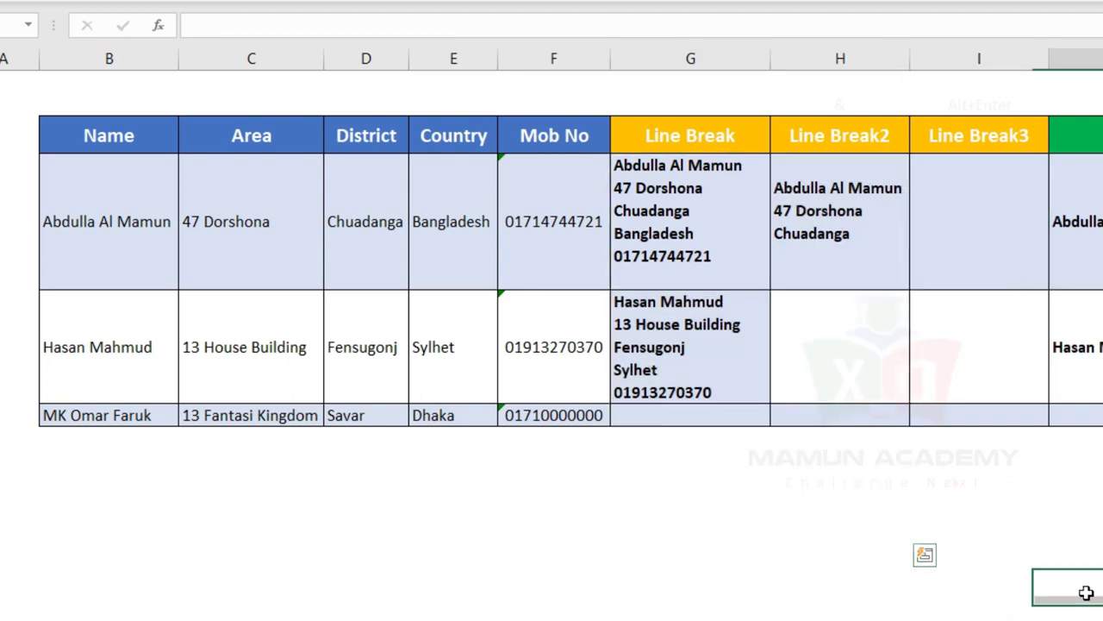
pyautogui.click(987, 228)
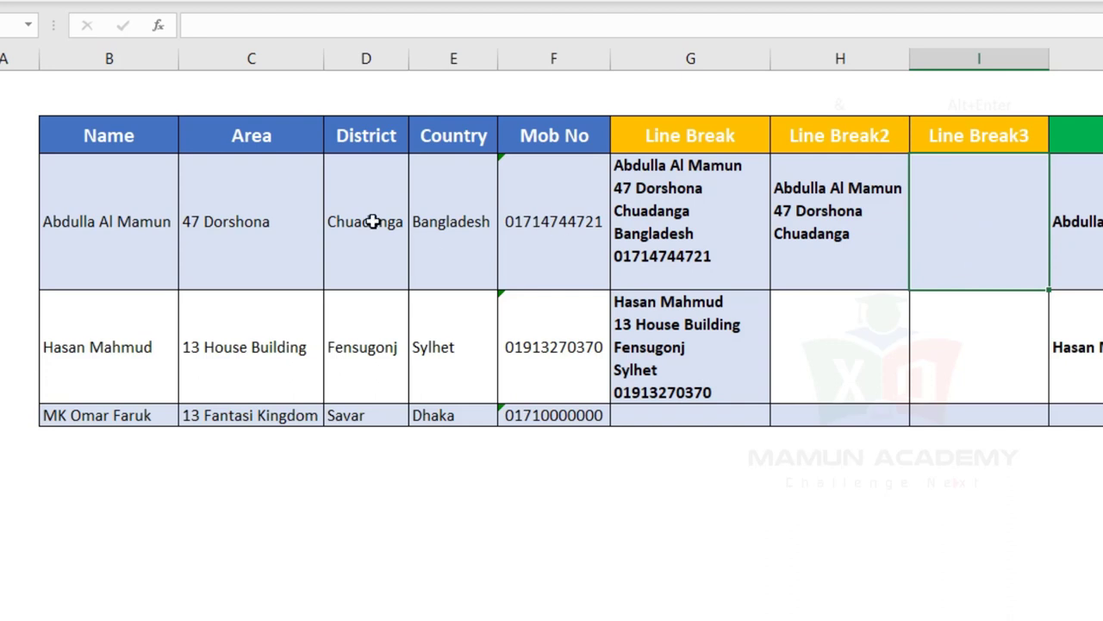
pyautogui.click(165, 235)
pyautogui.moveTo(171, 226); pyautogui.dragTo(25, 230)
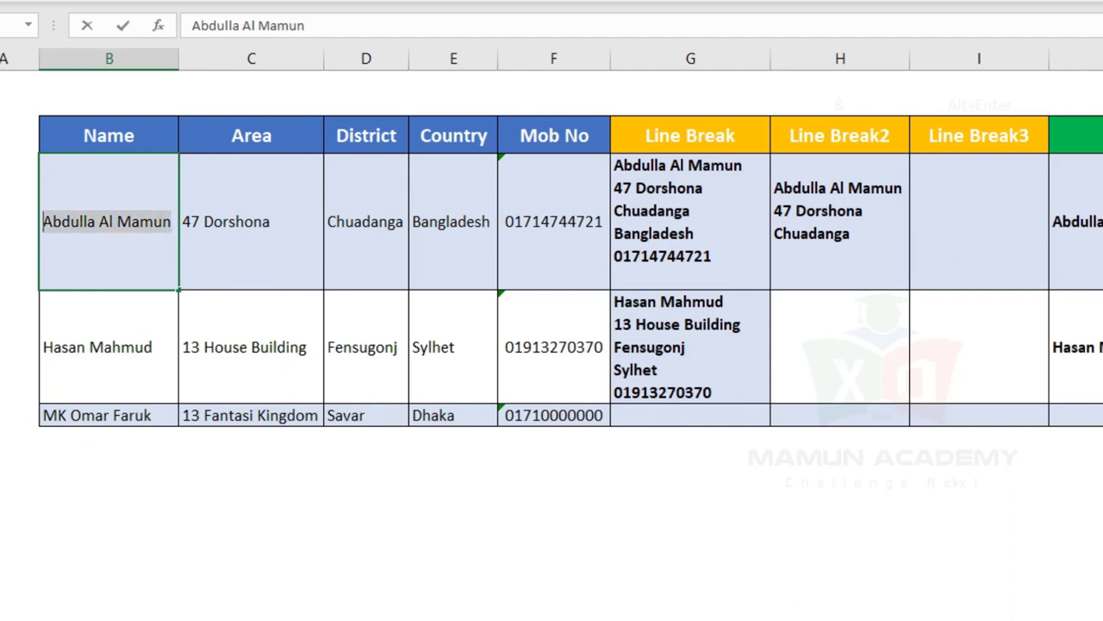
pyautogui.click(972, 210)
pyautogui.doubleClick(971, 211)
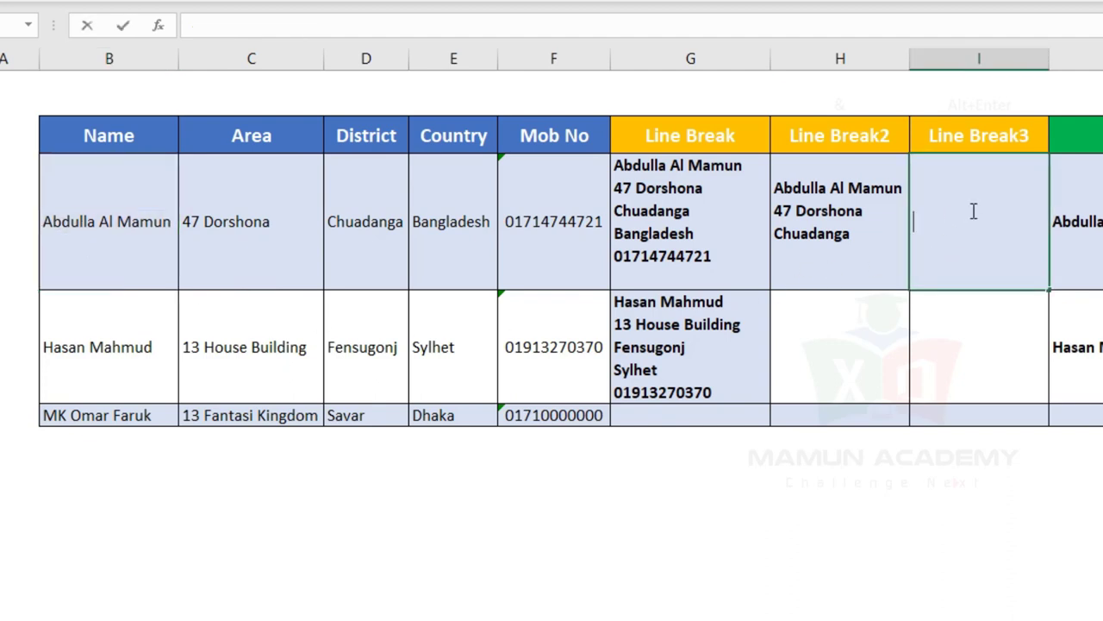
pyautogui.hotkey('ctrl', 'v')
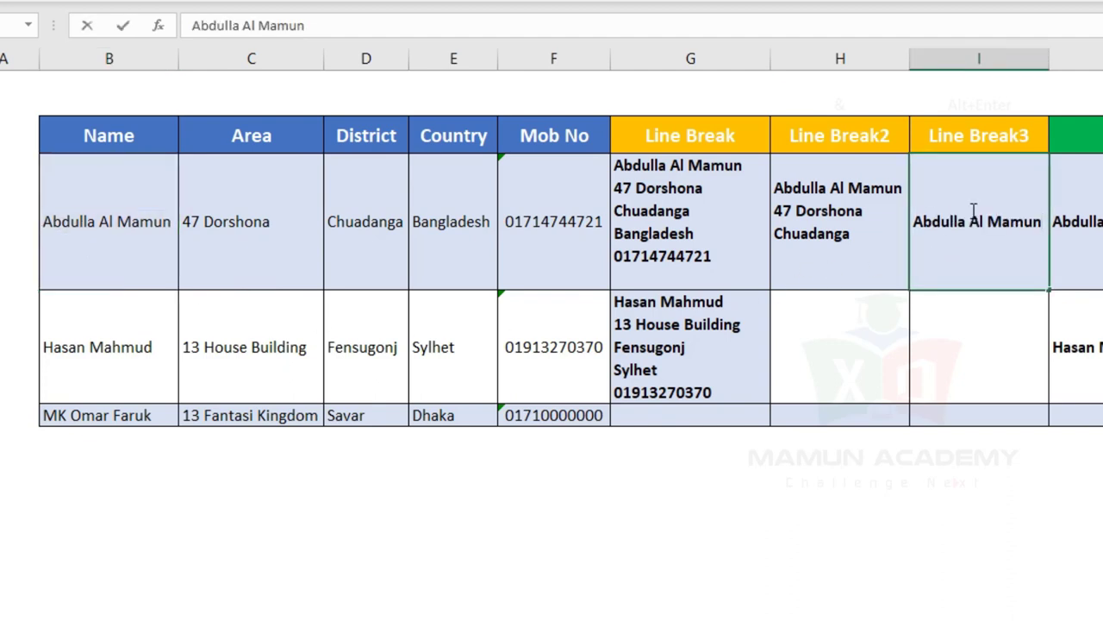
pyautogui.hotkey('alt', 'Return')
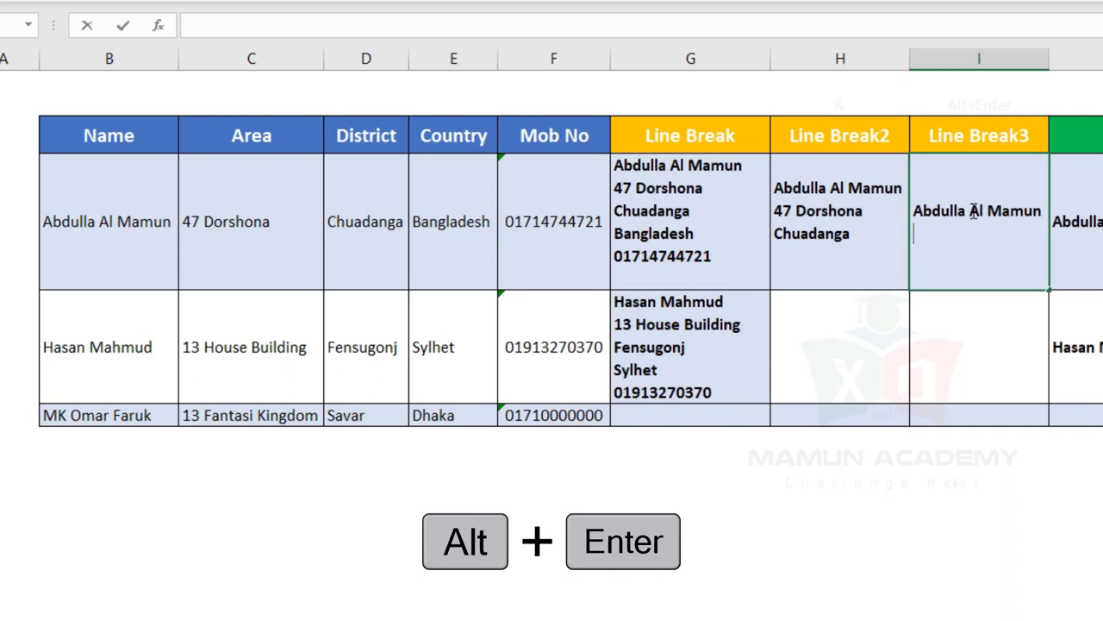
# Add 47 Dorshona from C4 as I4's second line, followed by a line break
pyautogui.doubleClick(305, 224)
pyautogui.moveTo(305, 224); pyautogui.dragTo(27, 222)
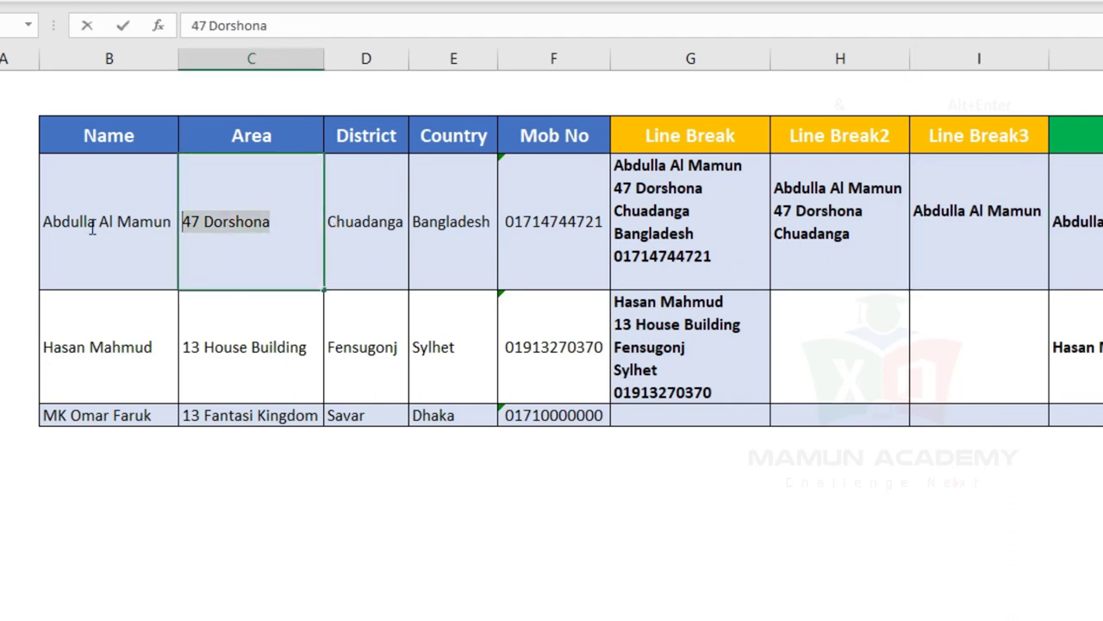
pyautogui.click(999, 248)
pyautogui.doubleClick(999, 247)
pyautogui.hotkey('ctrl', 'v')
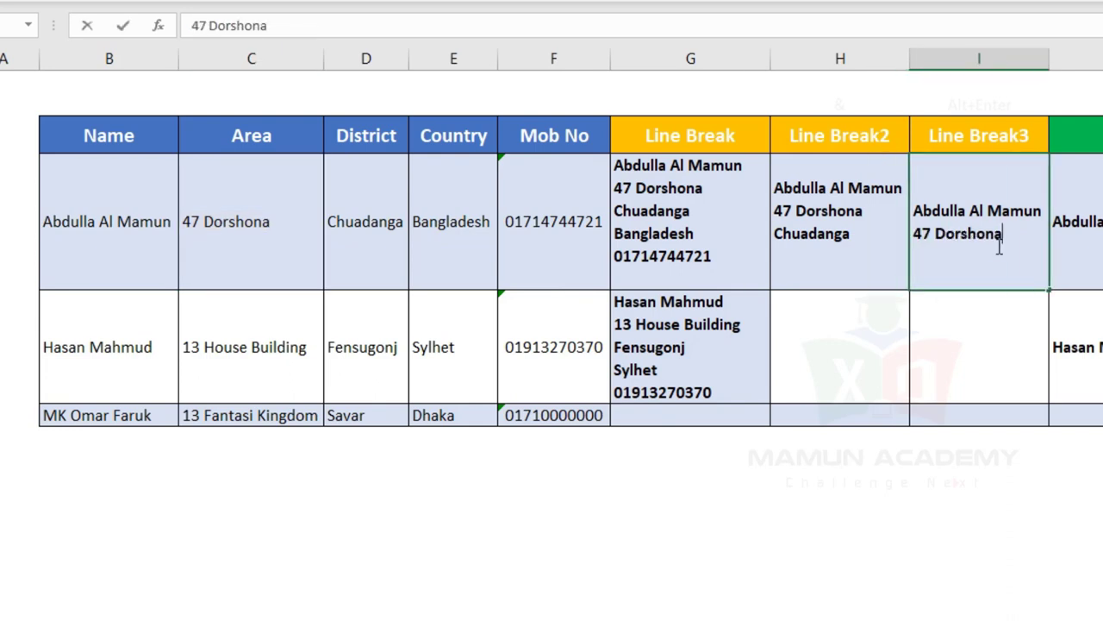
pyautogui.hotkey('alt', 'Return')
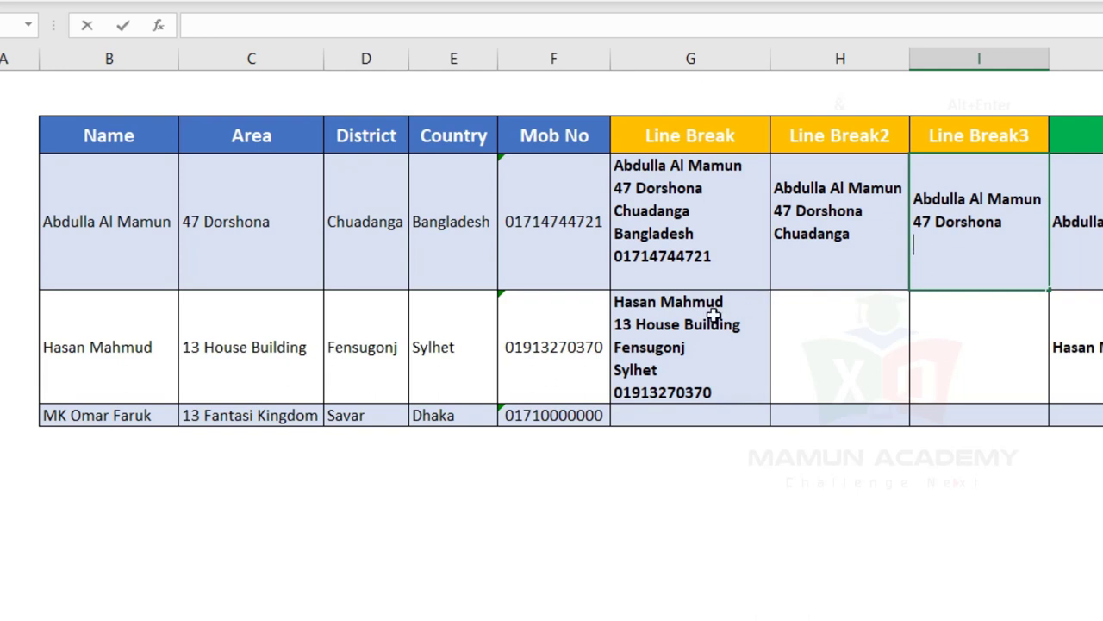
# Add Chuadanga from D4 as the third line and finish editing I4
pyautogui.click(397, 226)
pyautogui.doubleClick(397, 226)
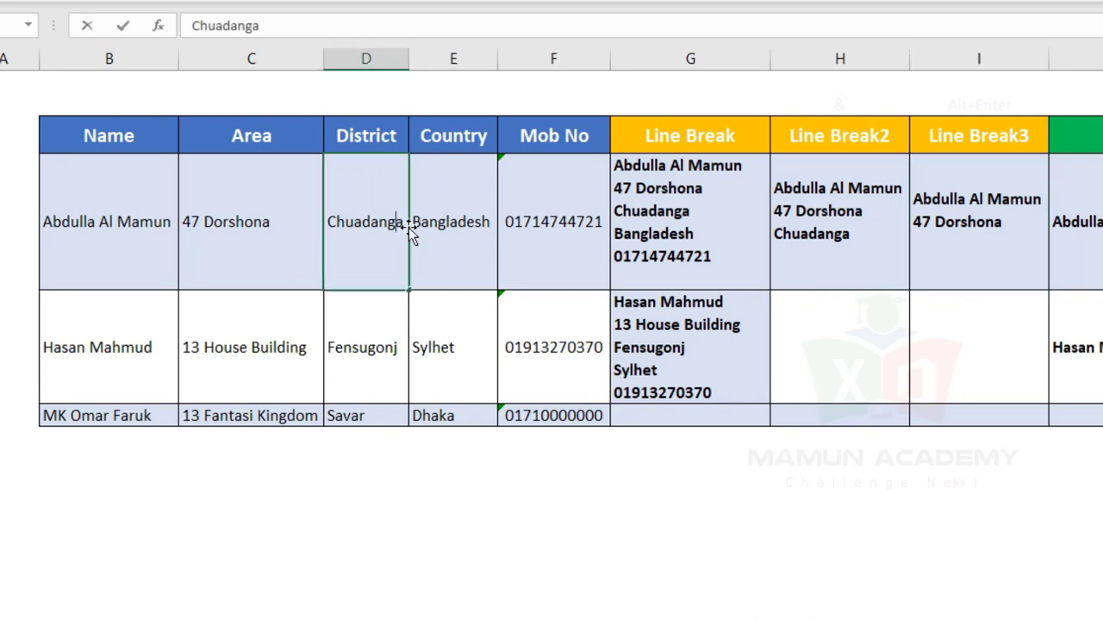
pyautogui.doubleClick(403, 222)
pyautogui.hotkey('ctrl', 'c')
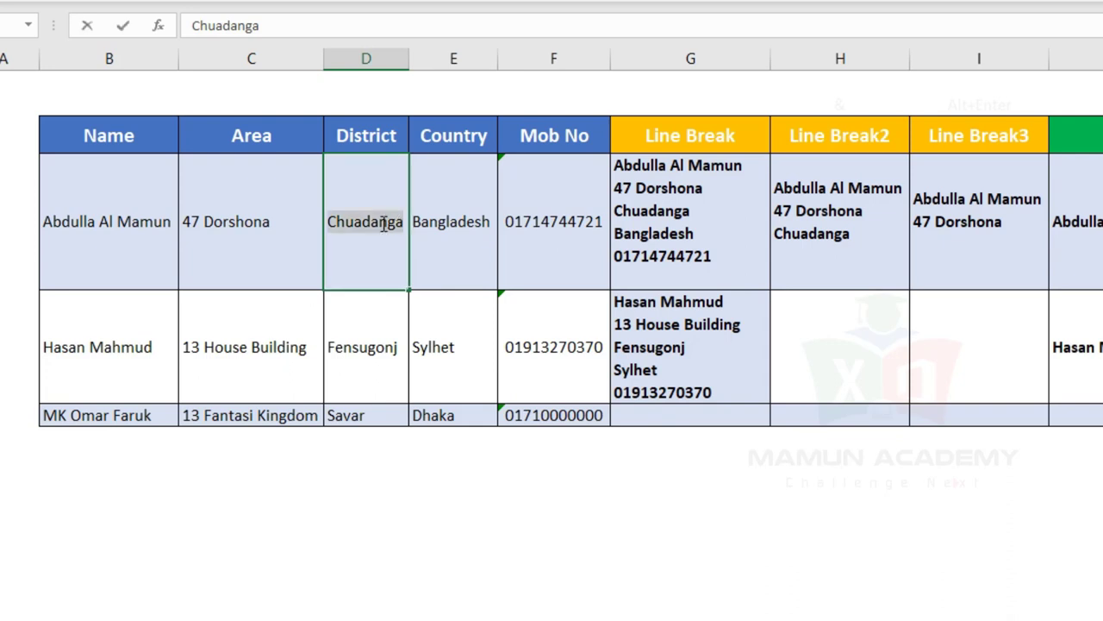
pyautogui.click(998, 271)
pyautogui.doubleClick(997, 271)
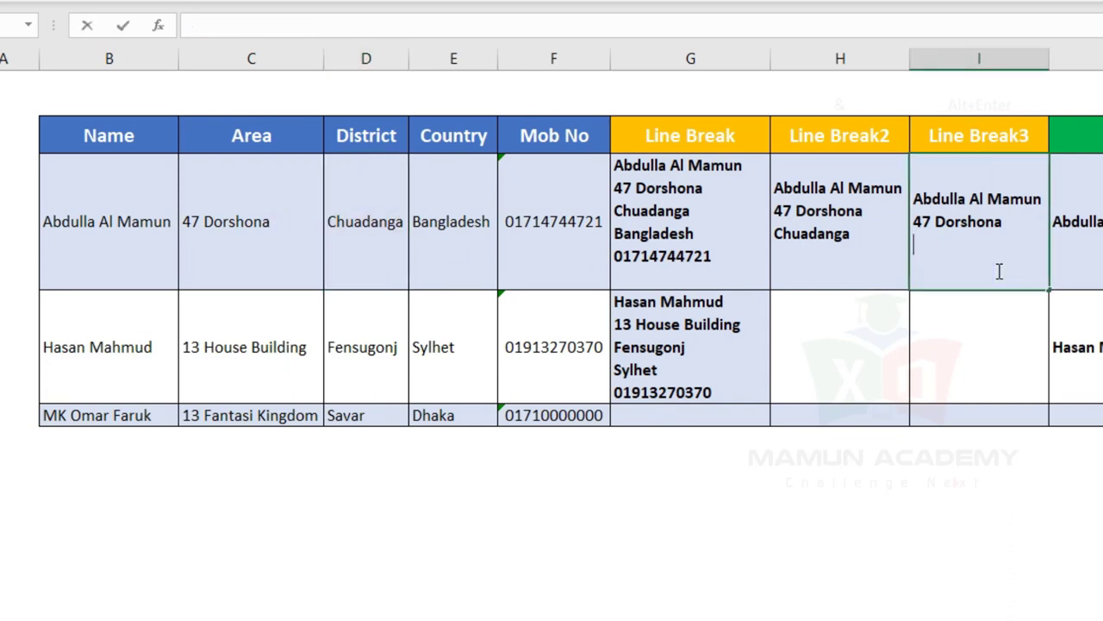
pyautogui.hotkey('ctrl', 'v')
pyautogui.hotkey('alt', 'Return')
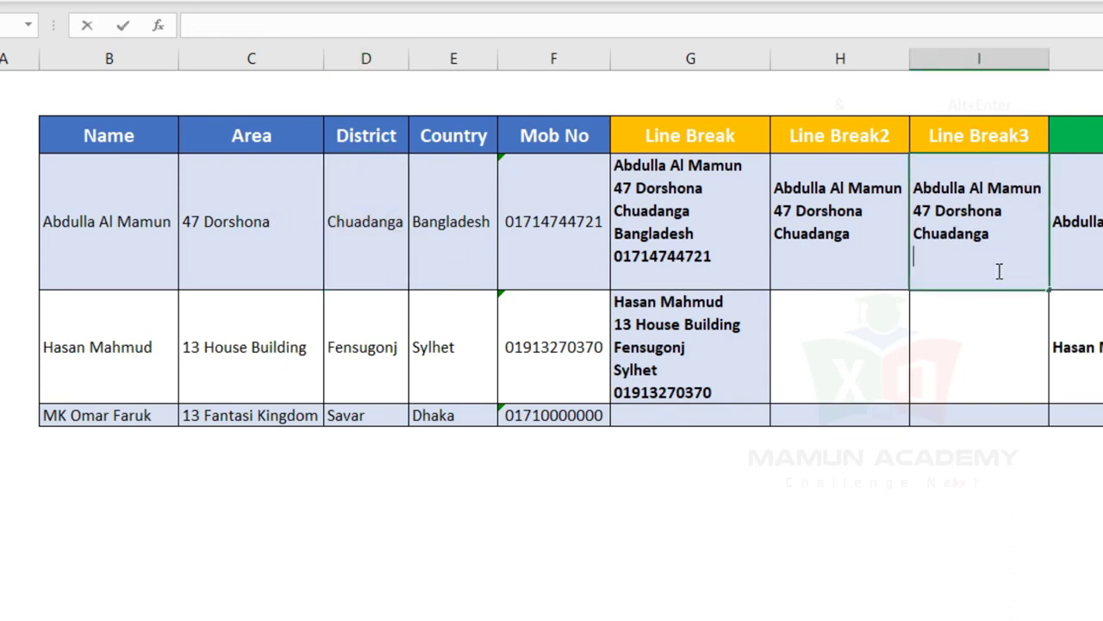
pyautogui.click(1007, 464)
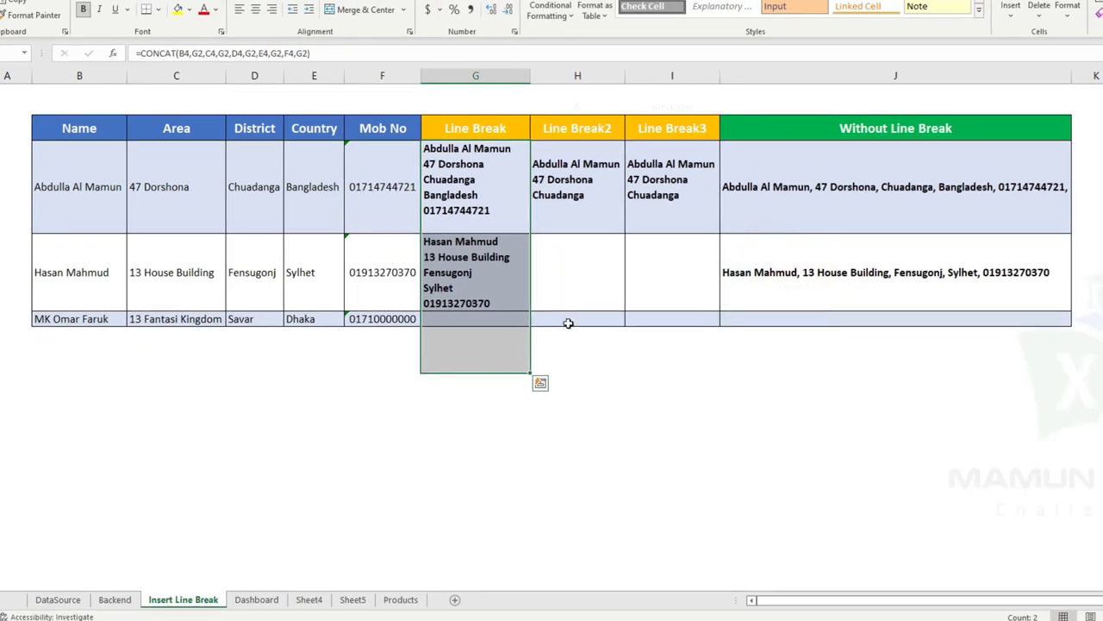
# Delete the comma-joined formulas from the Without Line Break cells J4:J5
pyautogui.moveTo(724, 395)
pyautogui.mouseDown()
pyautogui.moveTo(581, 215)
pyautogui.moveTo(722, 400)
pyautogui.mouseUp()
pyautogui.moveTo(896, 186); pyautogui.dragTo(971, 350)
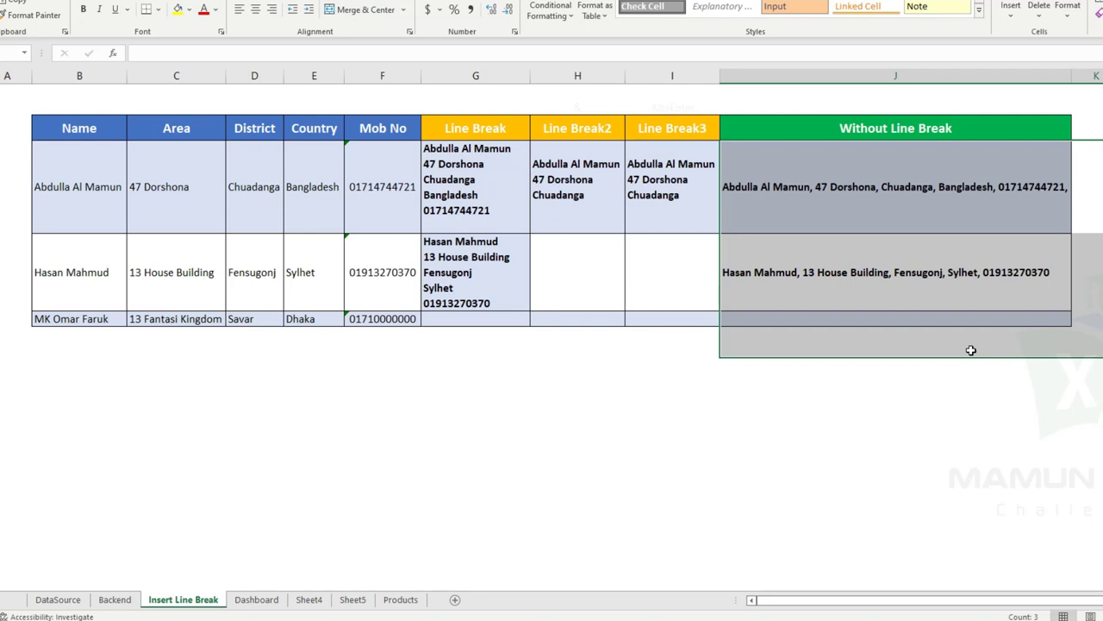
pyautogui.click(968, 292)
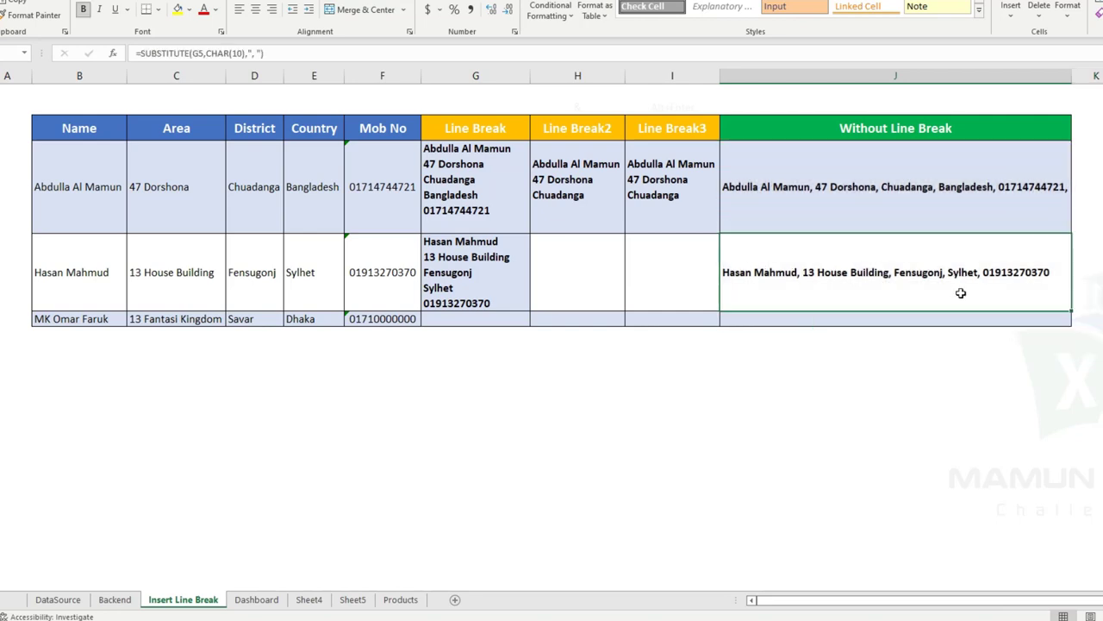
pyautogui.moveTo(1046, 394); pyautogui.dragTo(976, 208)
pyautogui.press('Delete')
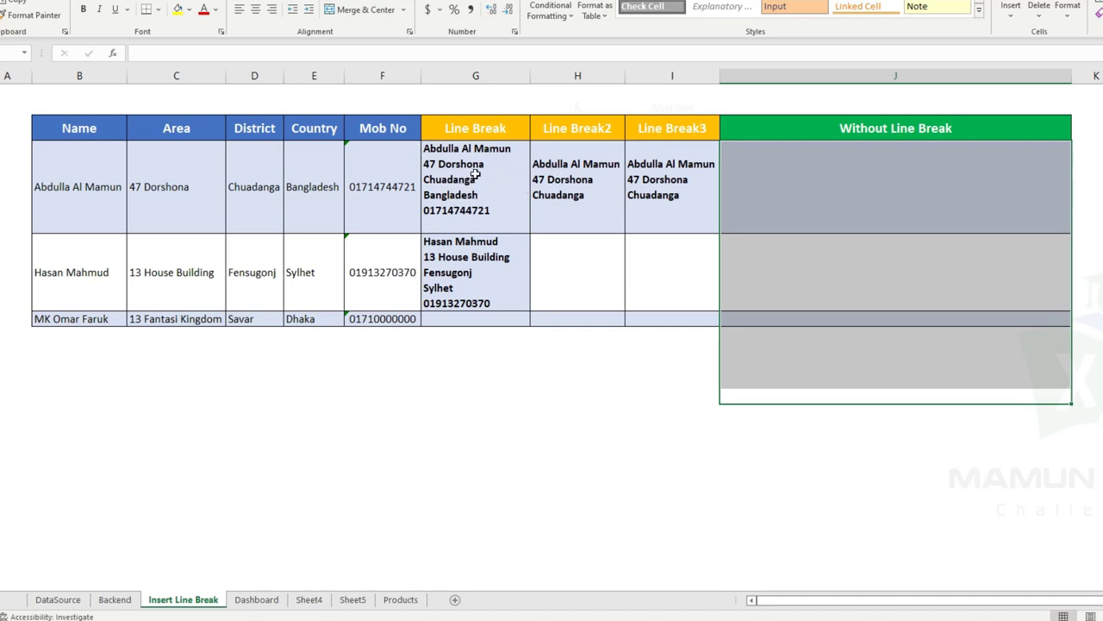
pyautogui.moveTo(500, 189)
pyautogui.mouseDown()
pyautogui.moveTo(966, 202)
pyautogui.moveTo(1075, 270)
pyautogui.mouseUp()
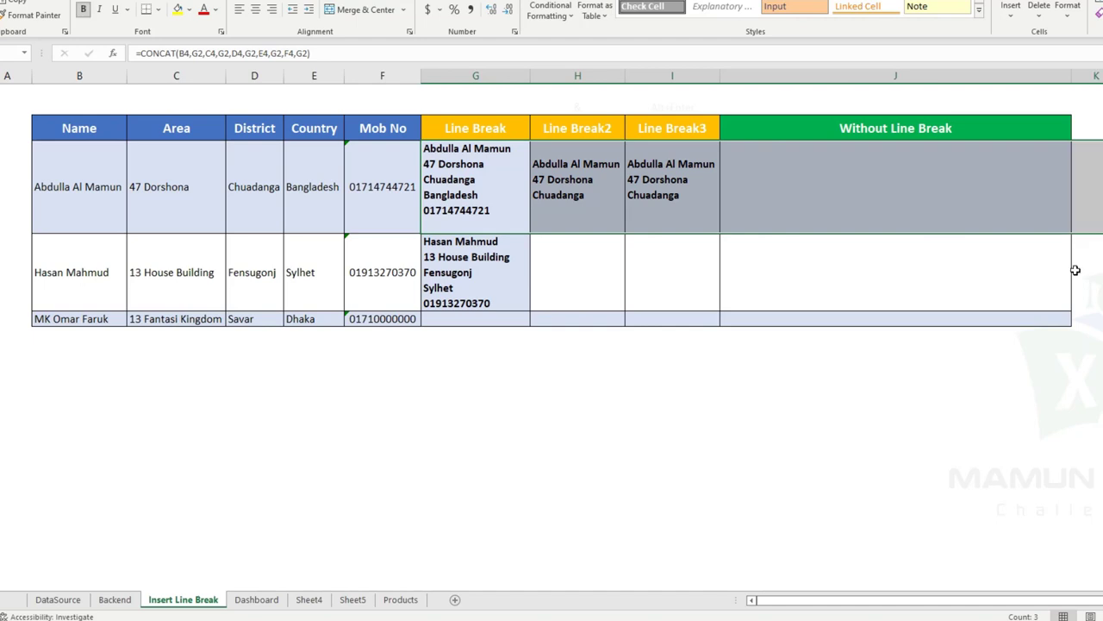
# In J4, enter a SUBSTITUTE formula replacing CHAR(10) line breaks in G4
pyautogui.click(841, 379)
pyautogui.click(837, 207)
pyautogui.write('=')
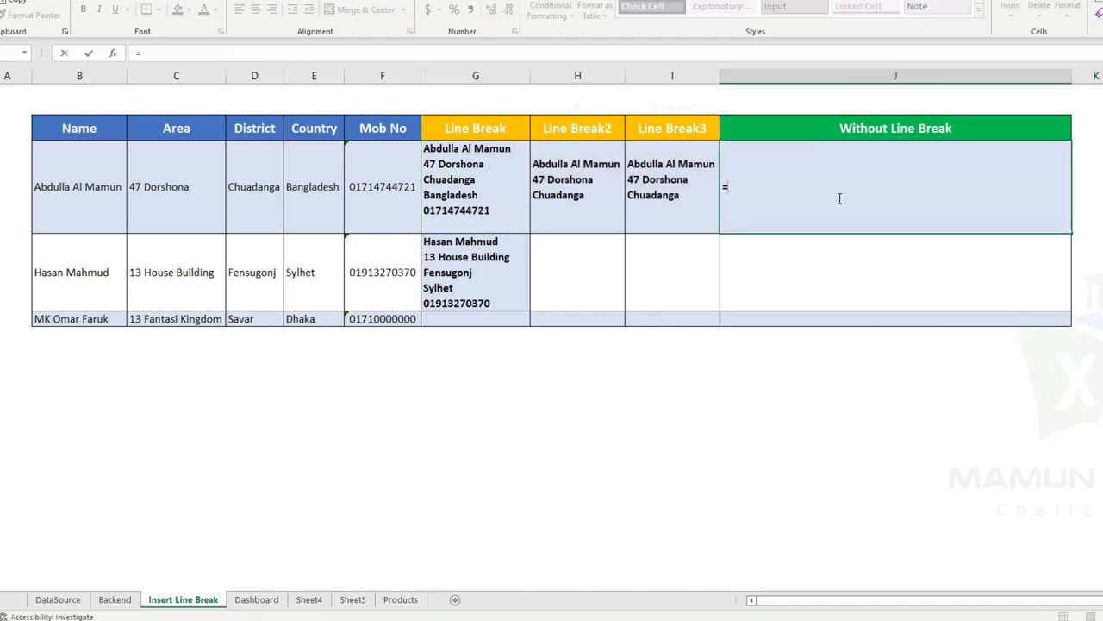
pyautogui.write('sup')
pyautogui.press('BackSpace')
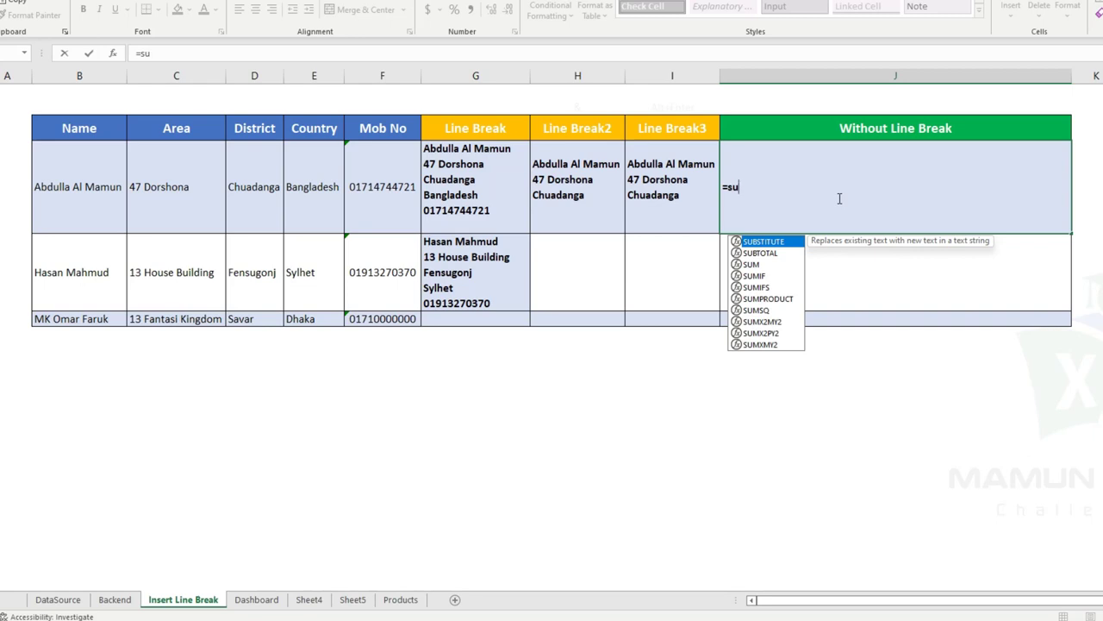
pyautogui.press('Tab')
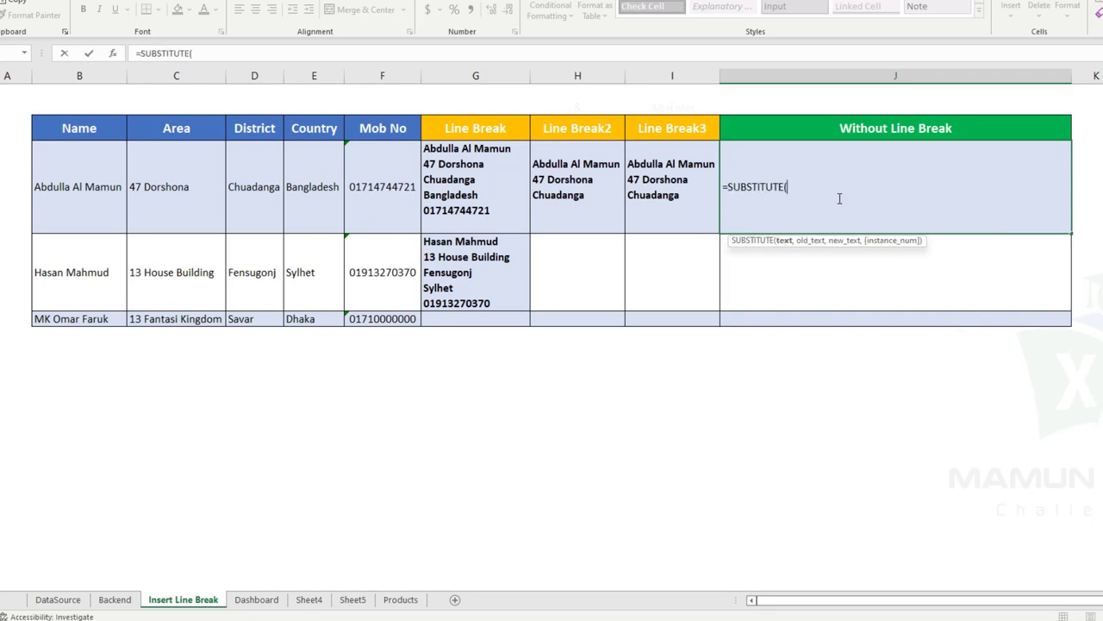
pyautogui.click(449, 182)
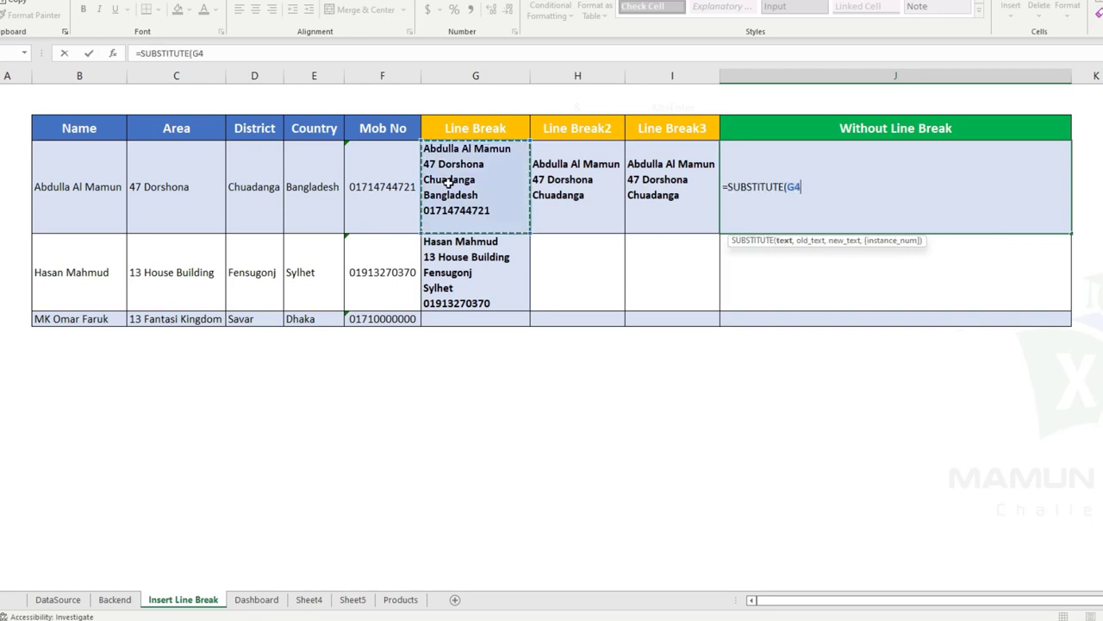
pyautogui.write(',')
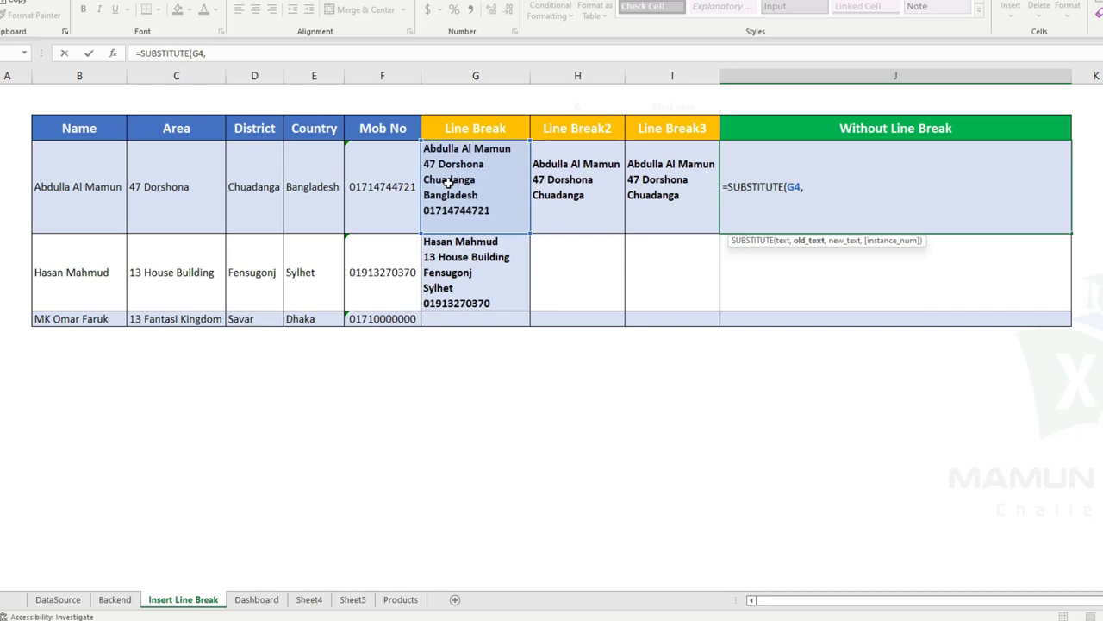
pyautogui.write('ch')
pyautogui.press('Tab')
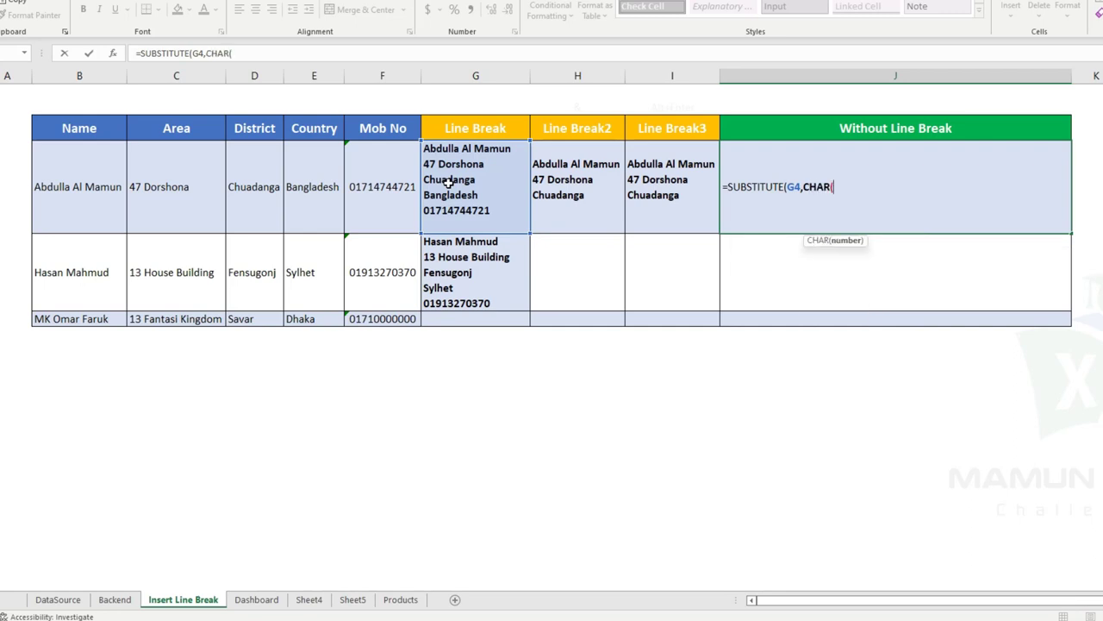
pyautogui.write('10')
pyautogui.write('),""')
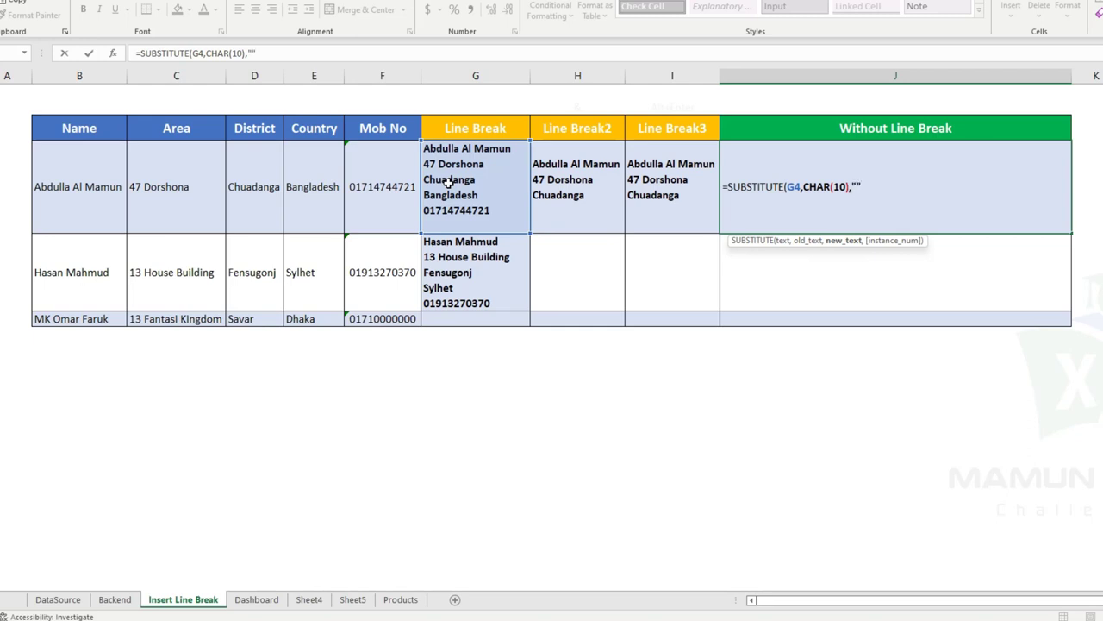
pyautogui.write(')')
pyautogui.hotkey('ctrl', 'Return')
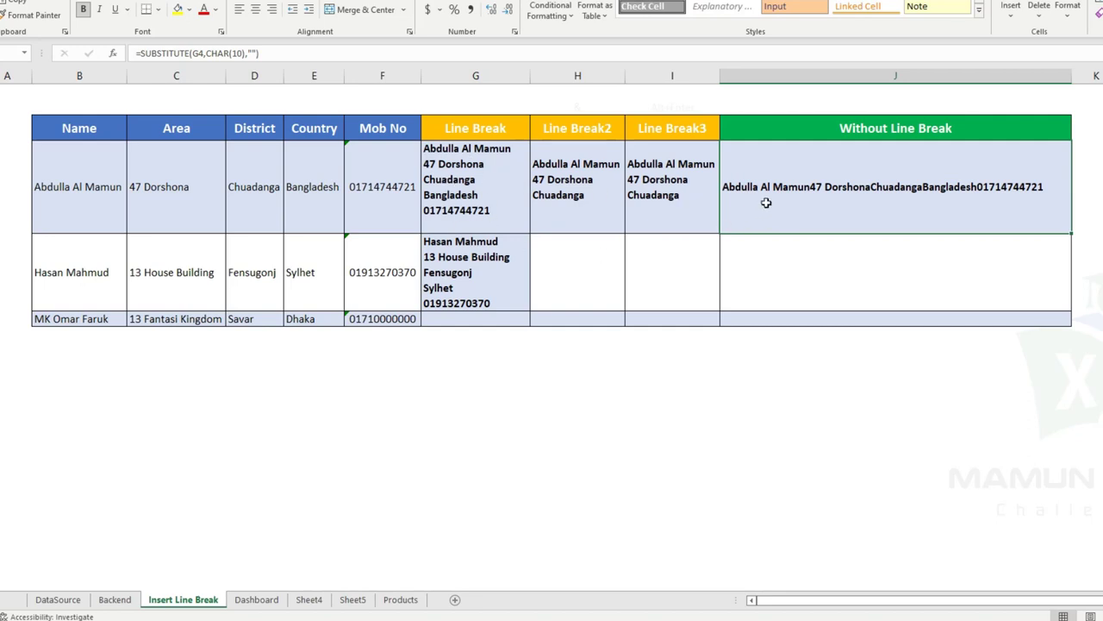
# Make the replacement text ", " so entries are comma-joined, then fill the formula down to J5
pyautogui.doubleClick(820, 187)
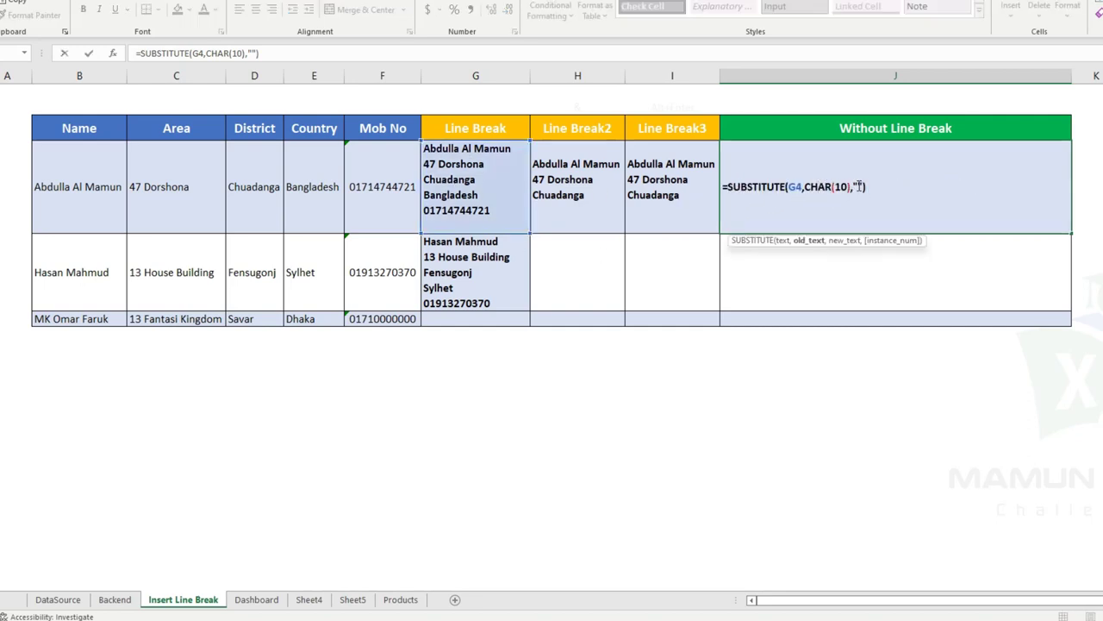
pyautogui.click(860, 186)
pyautogui.write(',')
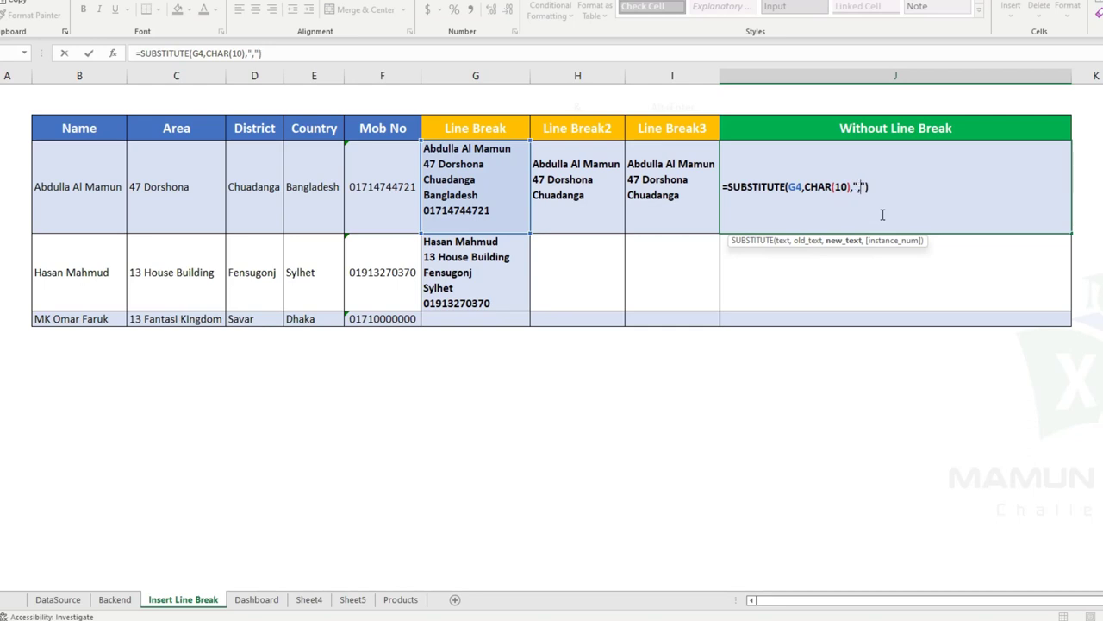
pyautogui.hotkey('ctrl', 'Return')
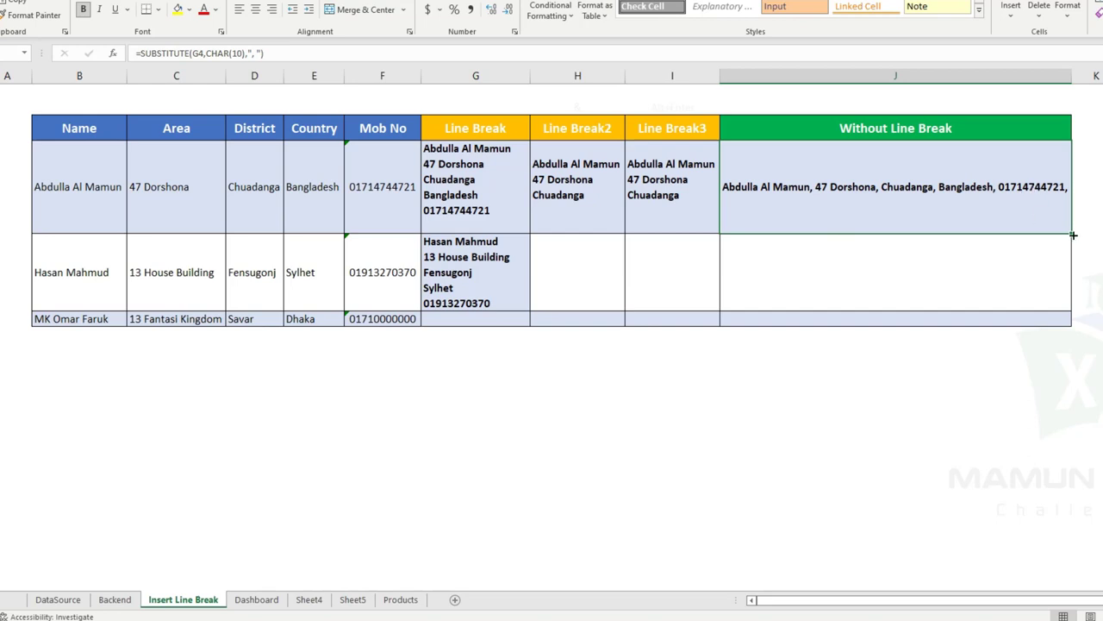
pyautogui.moveTo(1075, 235); pyautogui.dragTo(1060, 287)
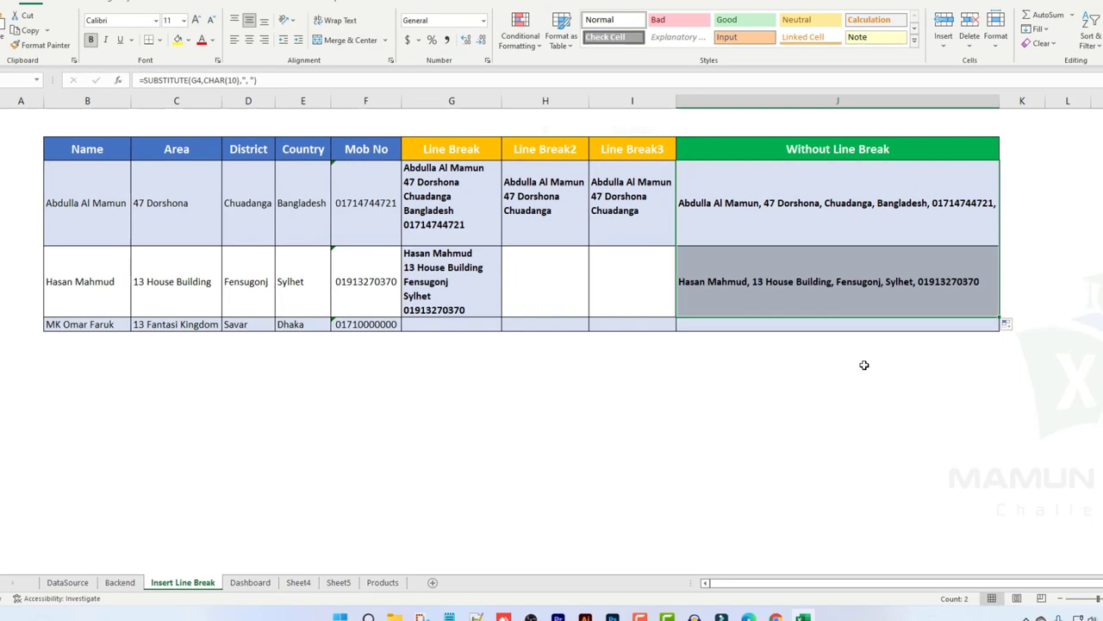
pyautogui.click(708, 385)
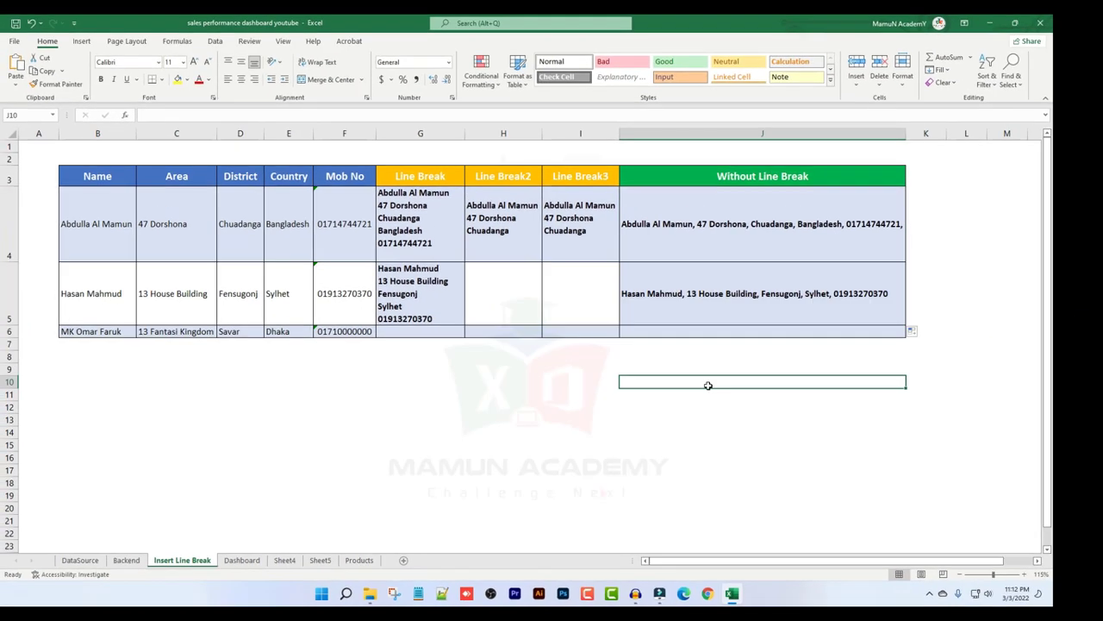
pyautogui.moveTo(124, 223); pyautogui.dragTo(362, 224)
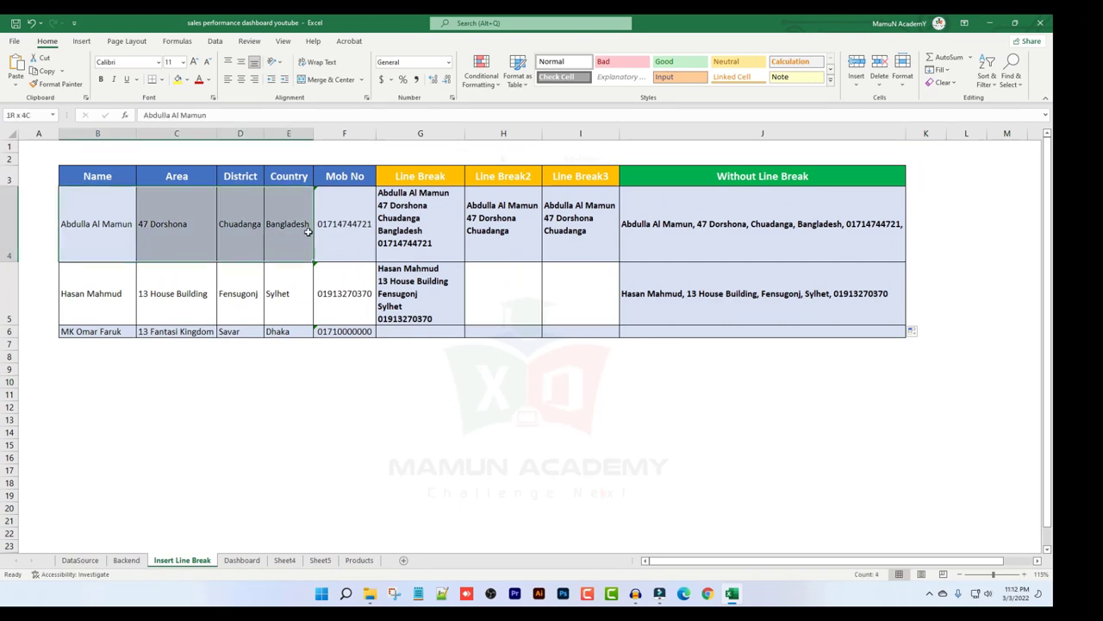
pyautogui.moveTo(401, 175)
pyautogui.mouseDown()
pyautogui.moveTo(573, 221)
pyautogui.moveTo(601, 243)
pyautogui.mouseUp()
pyautogui.moveTo(937, 232); pyautogui.dragTo(811, 377)
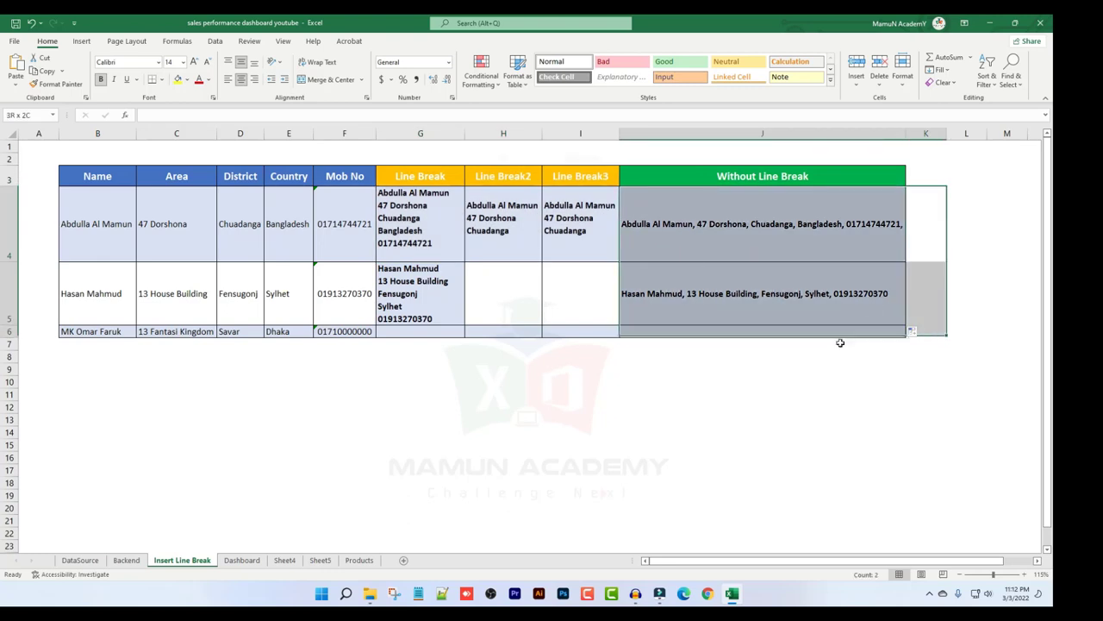